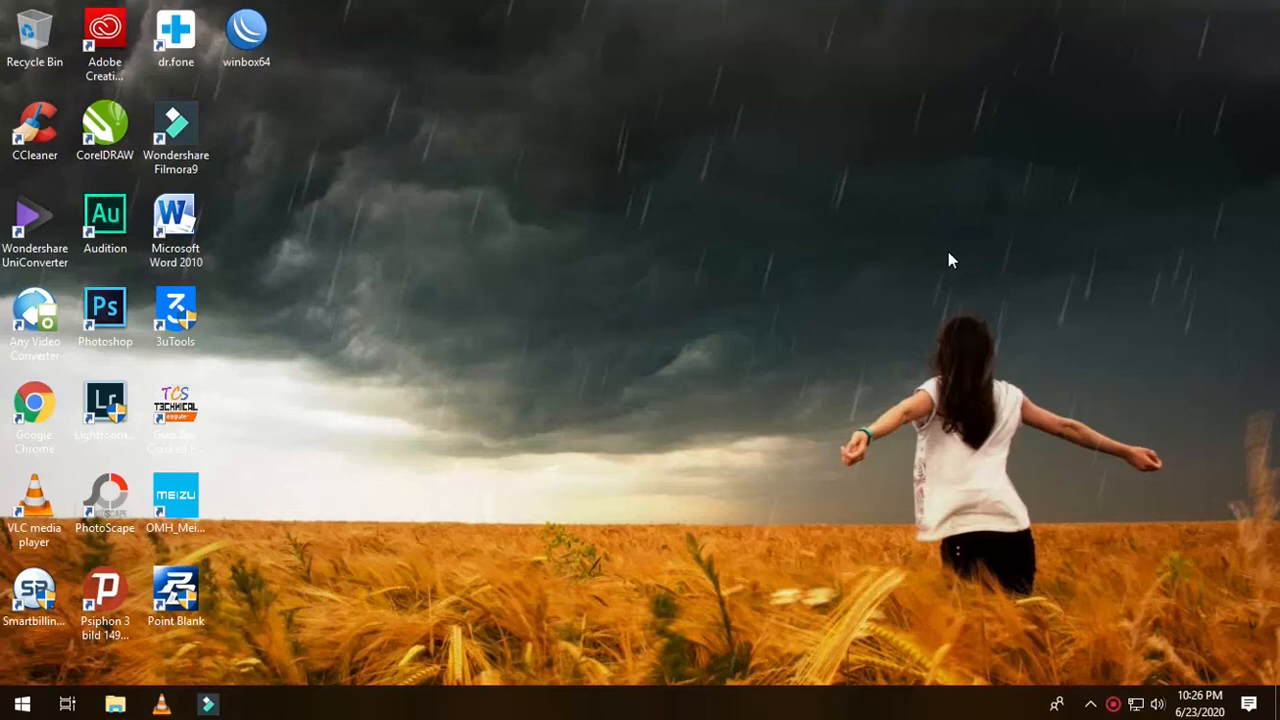
right_click(563, 170)
click(608, 246)
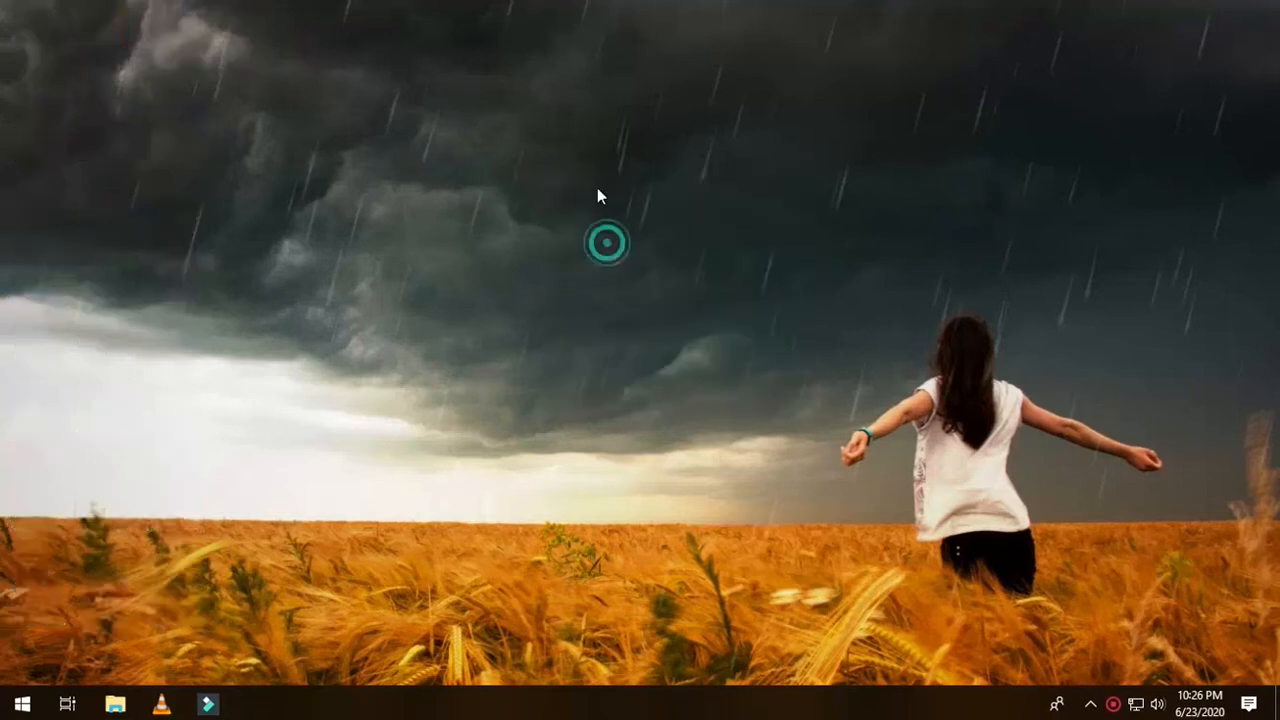
right_click(586, 162)
click(627, 240)
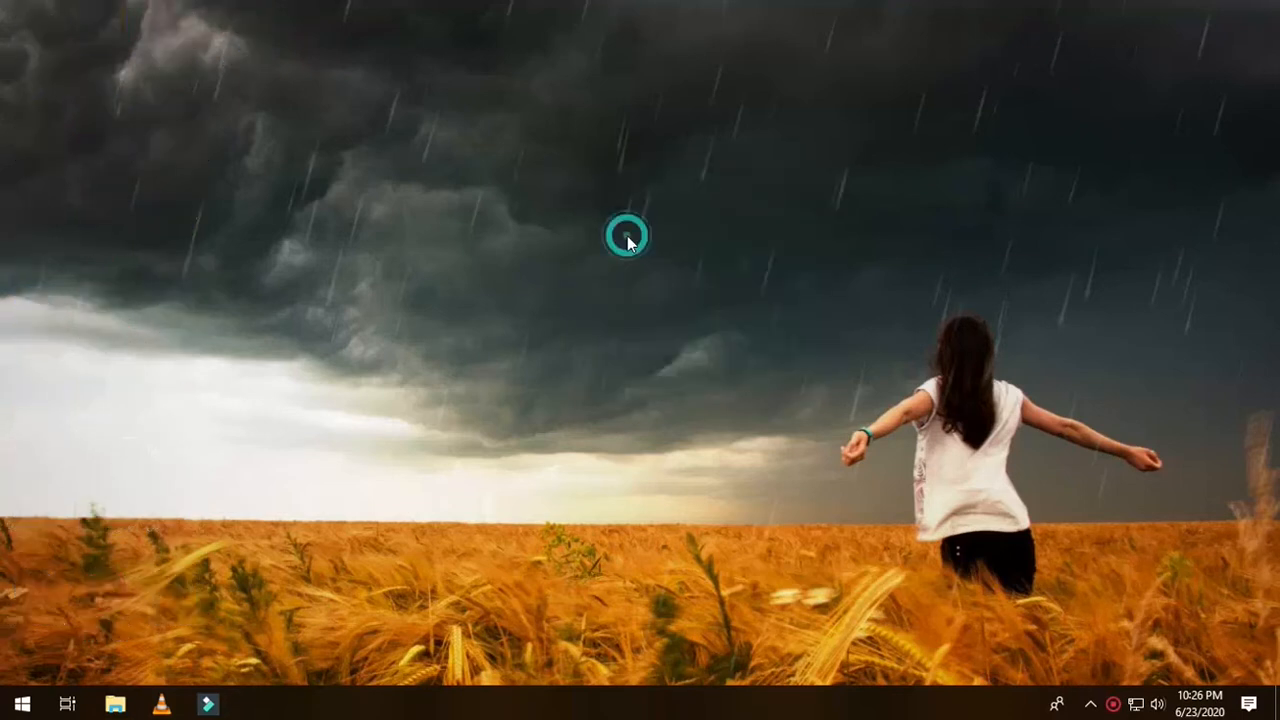
right_click(525, 171)
click(572, 255)
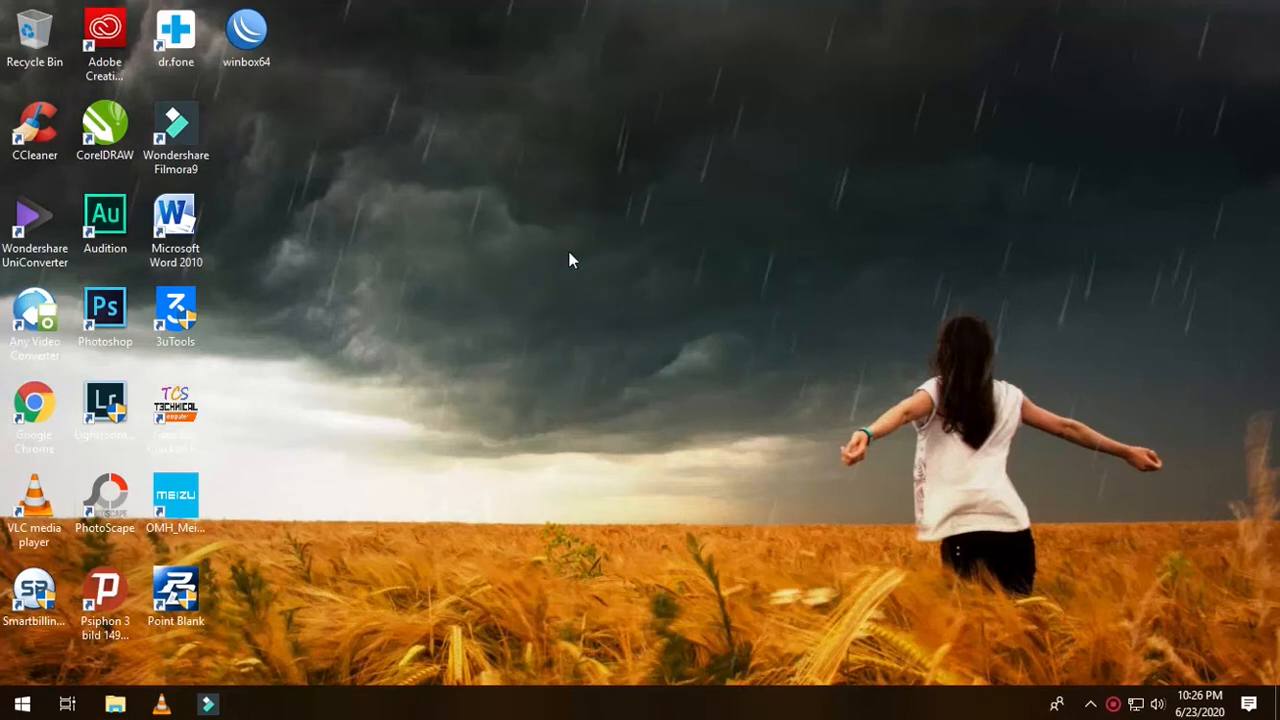
Open Microsoft Word and set the blank document's font to Arial, size 12.
double_click(184, 228)
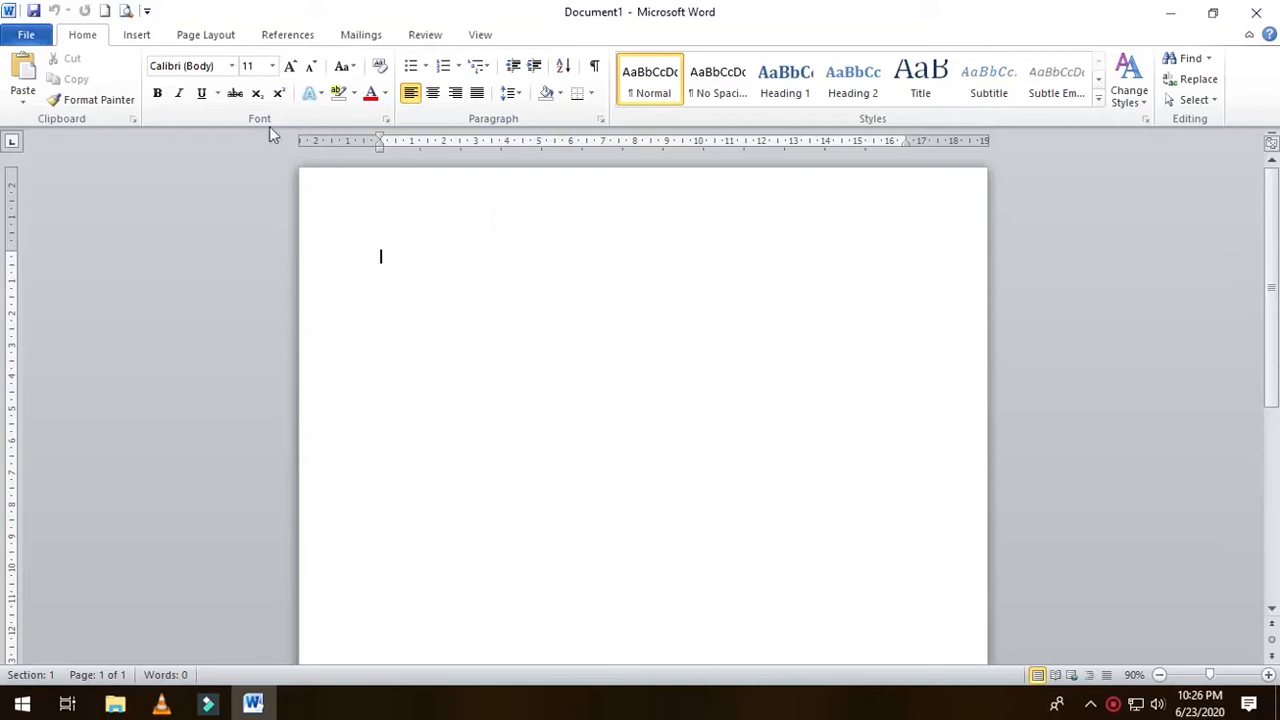
click(231, 66)
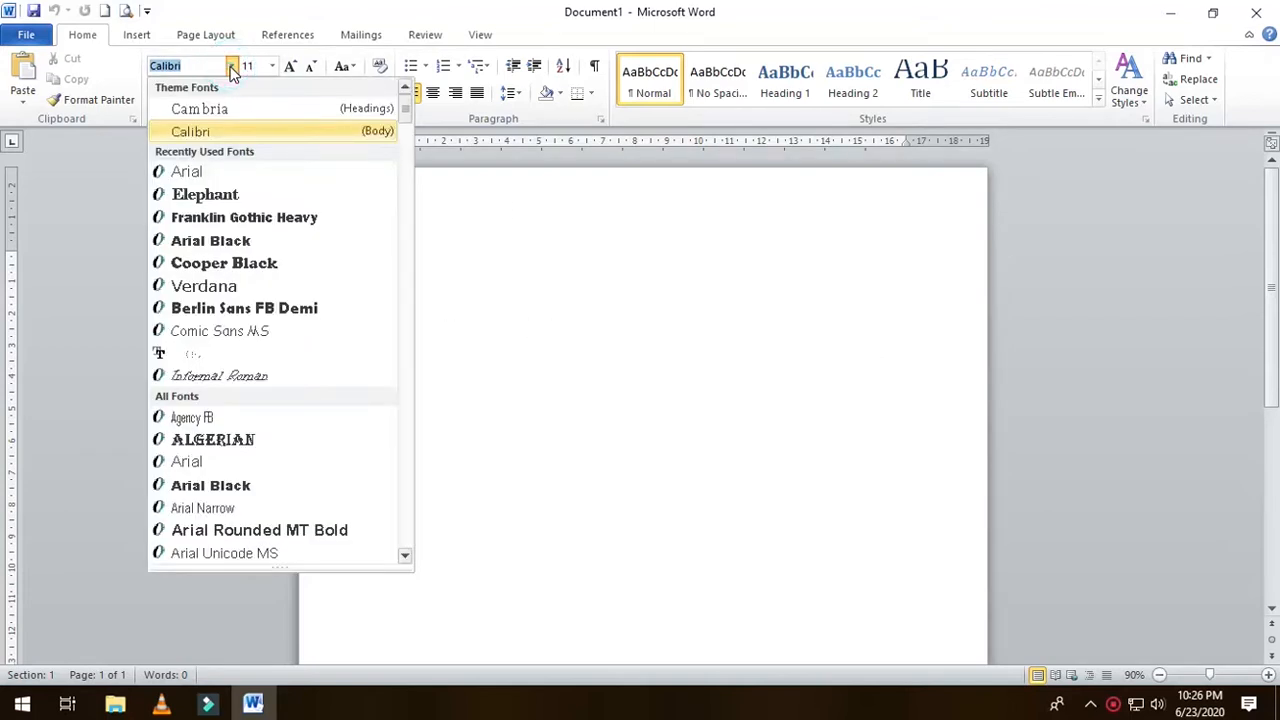
click(193, 173)
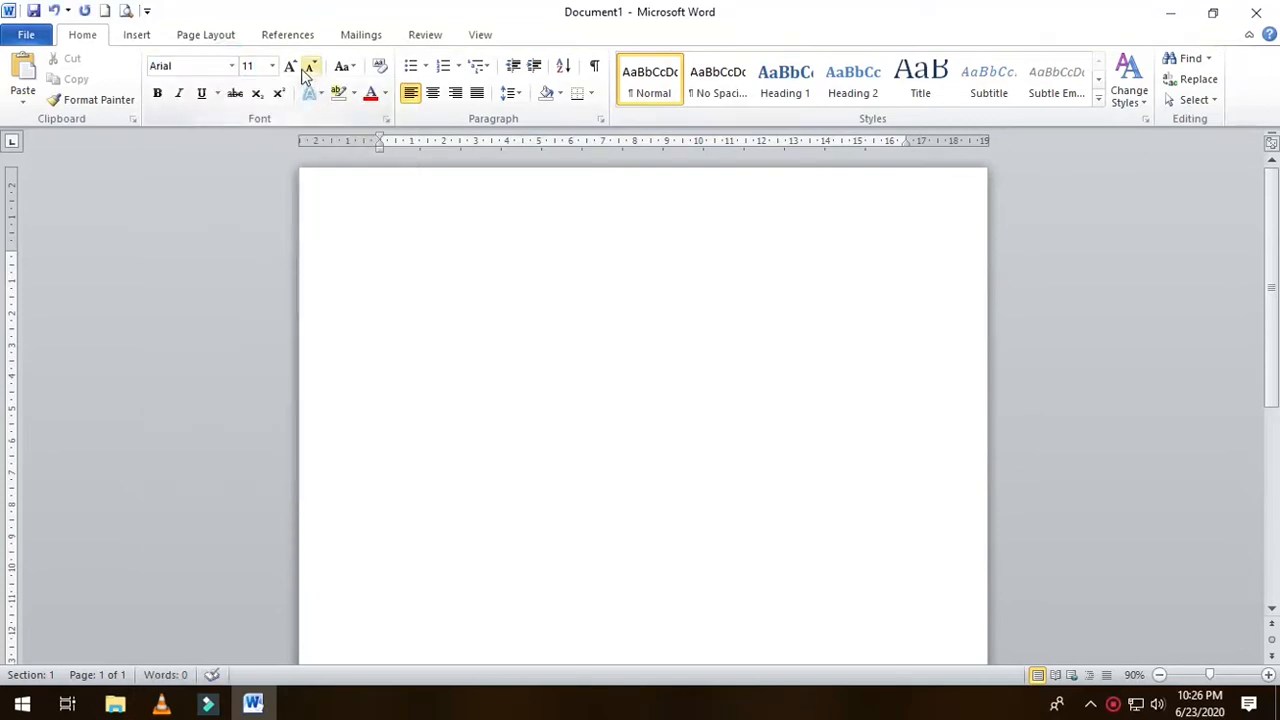
click(271, 66)
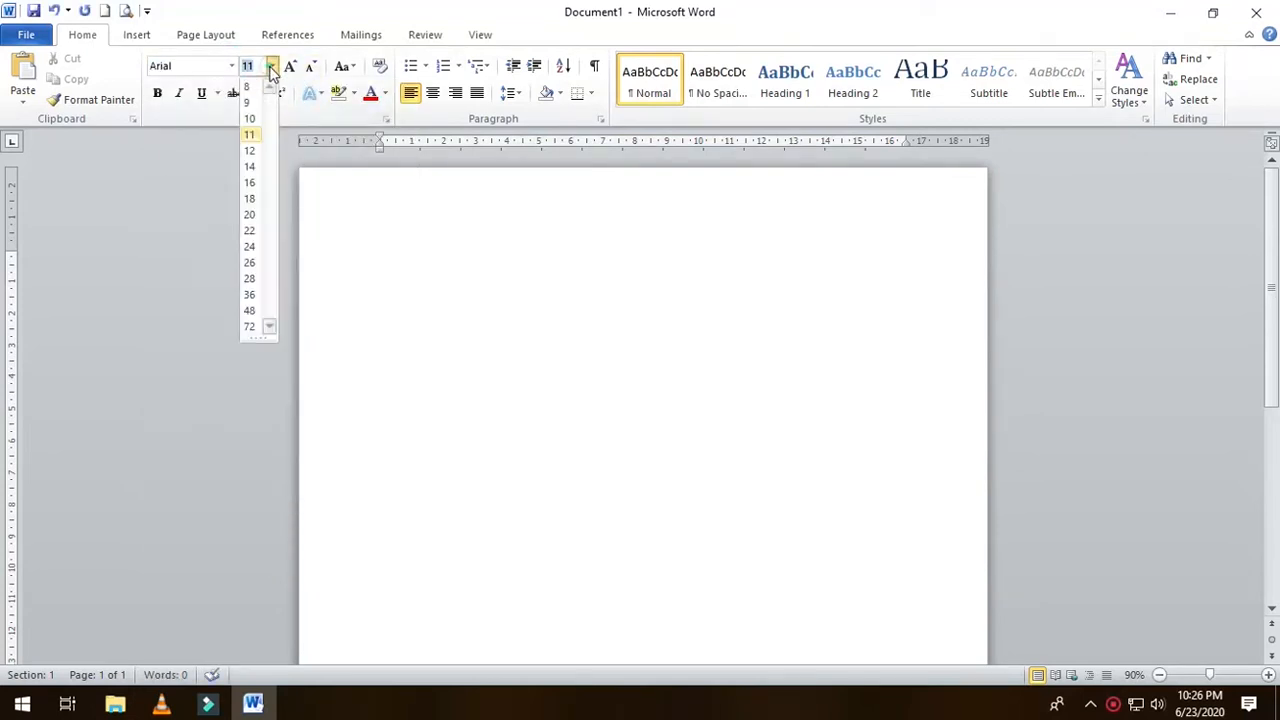
click(251, 150)
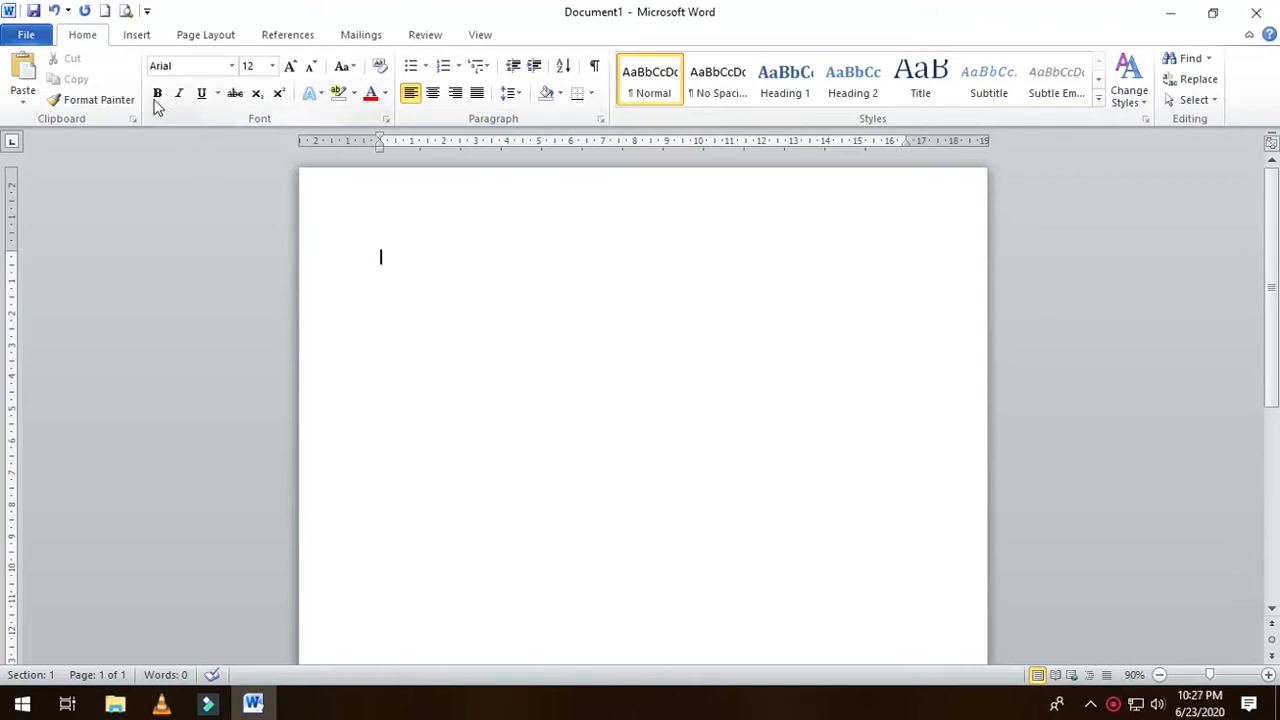
Insert a table with 3 columns and 8 rows at the start of the document.
click(137, 41)
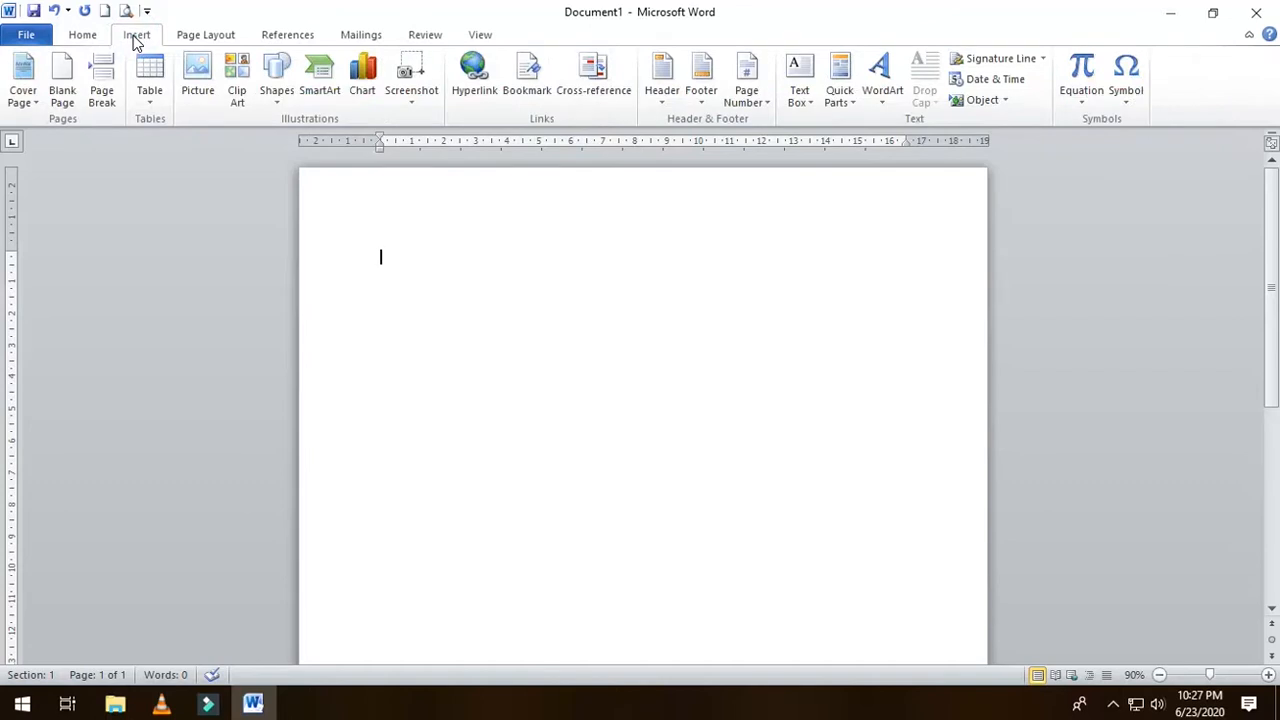
click(149, 97)
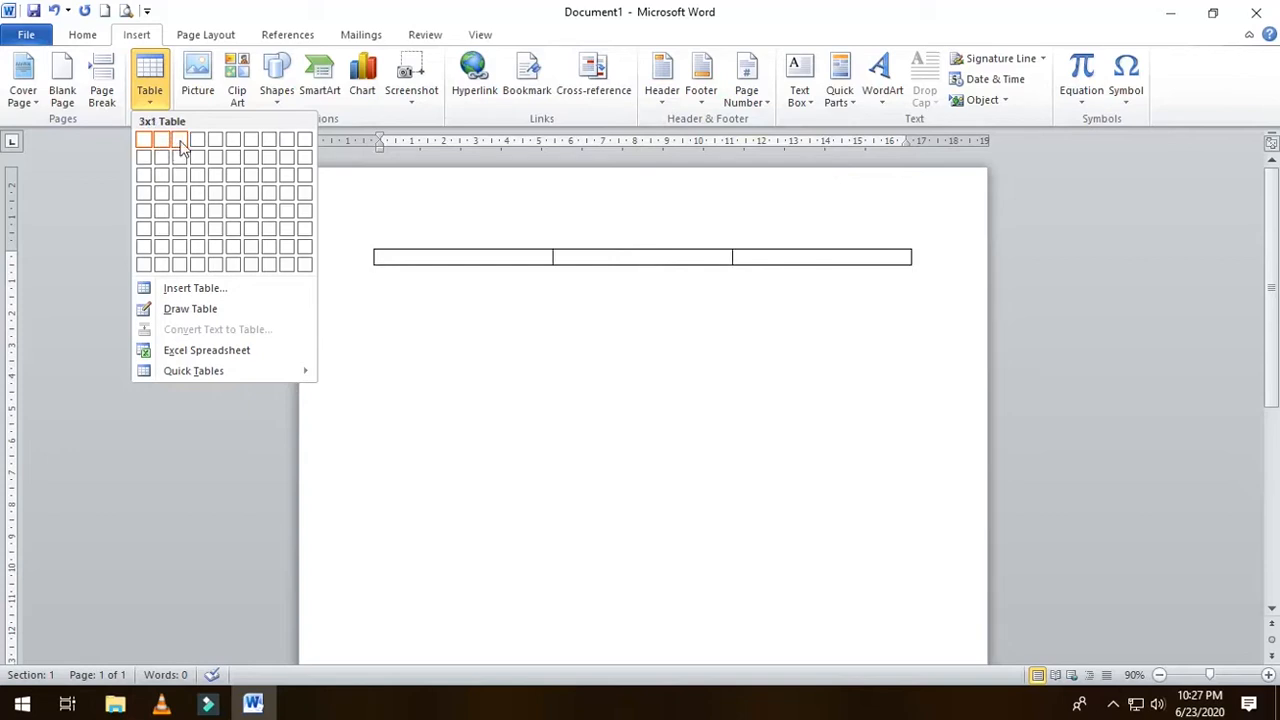
click(178, 264)
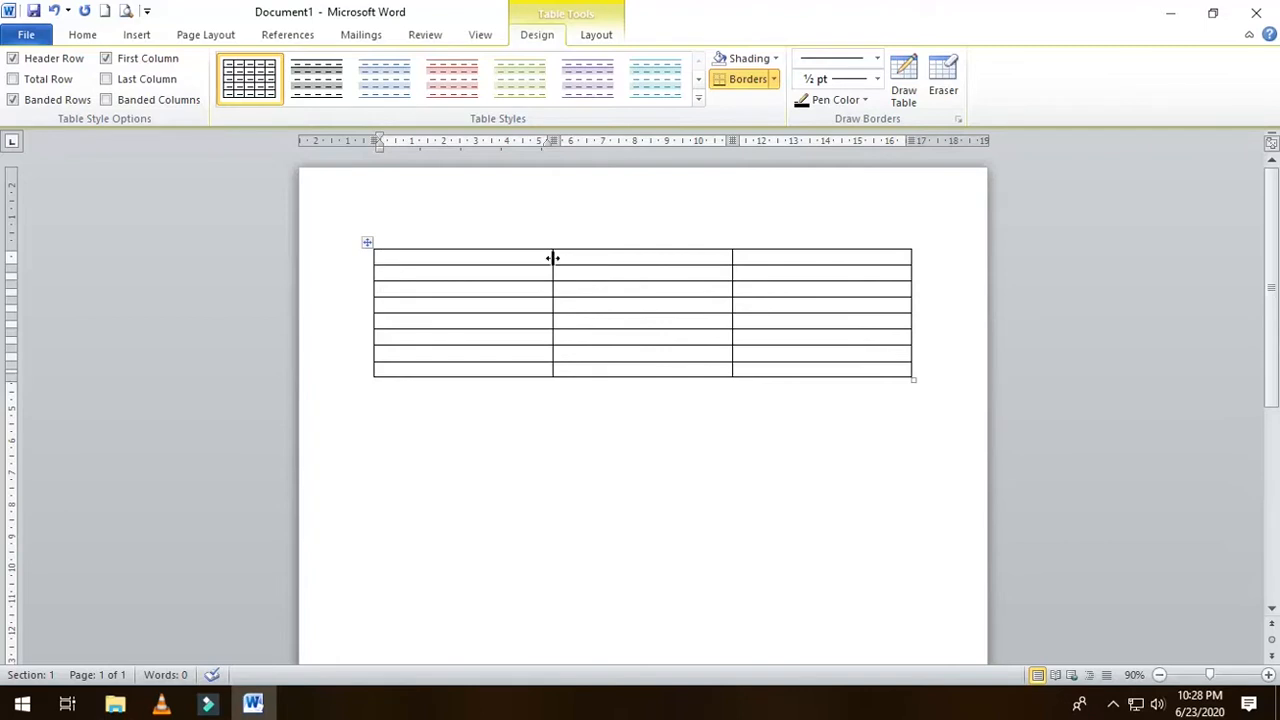
Narrow the table's first column to about 1 cm and shift the border between the second and third columns to about the 8 cm mark.
drag(552, 258, 552, 258)
drag(552, 258, 405, 265)
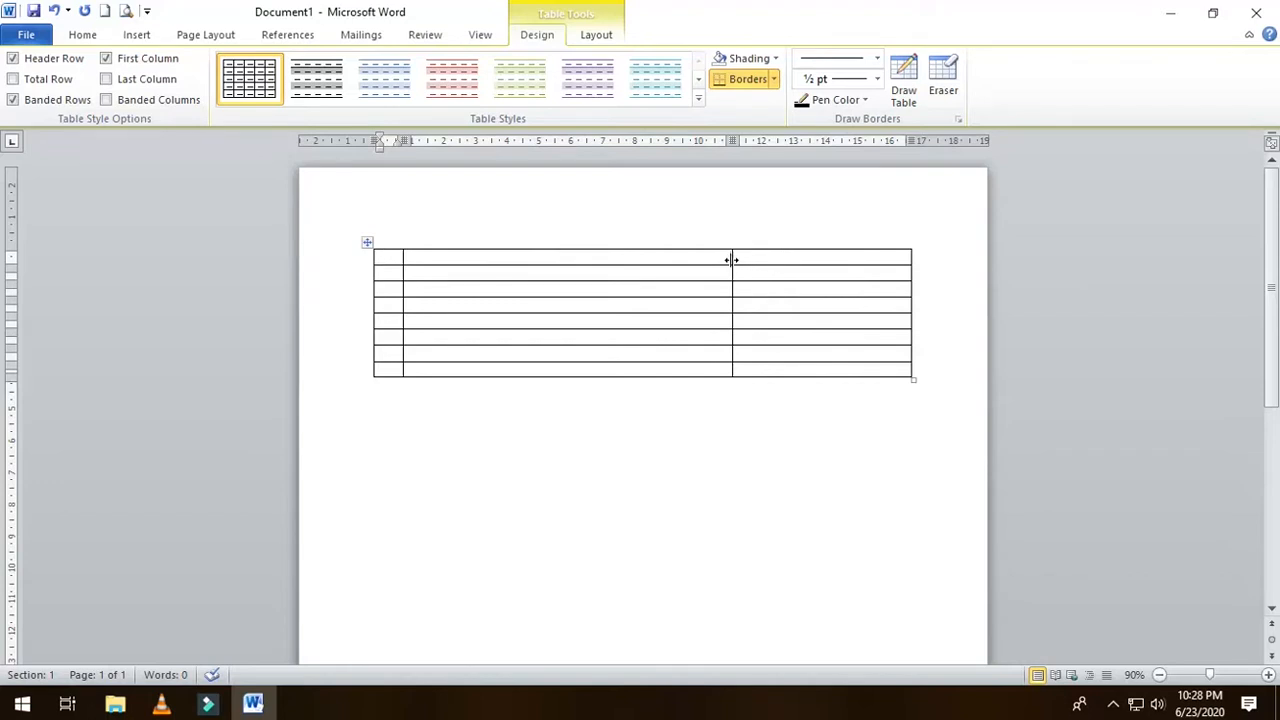
drag(732, 259, 637, 267)
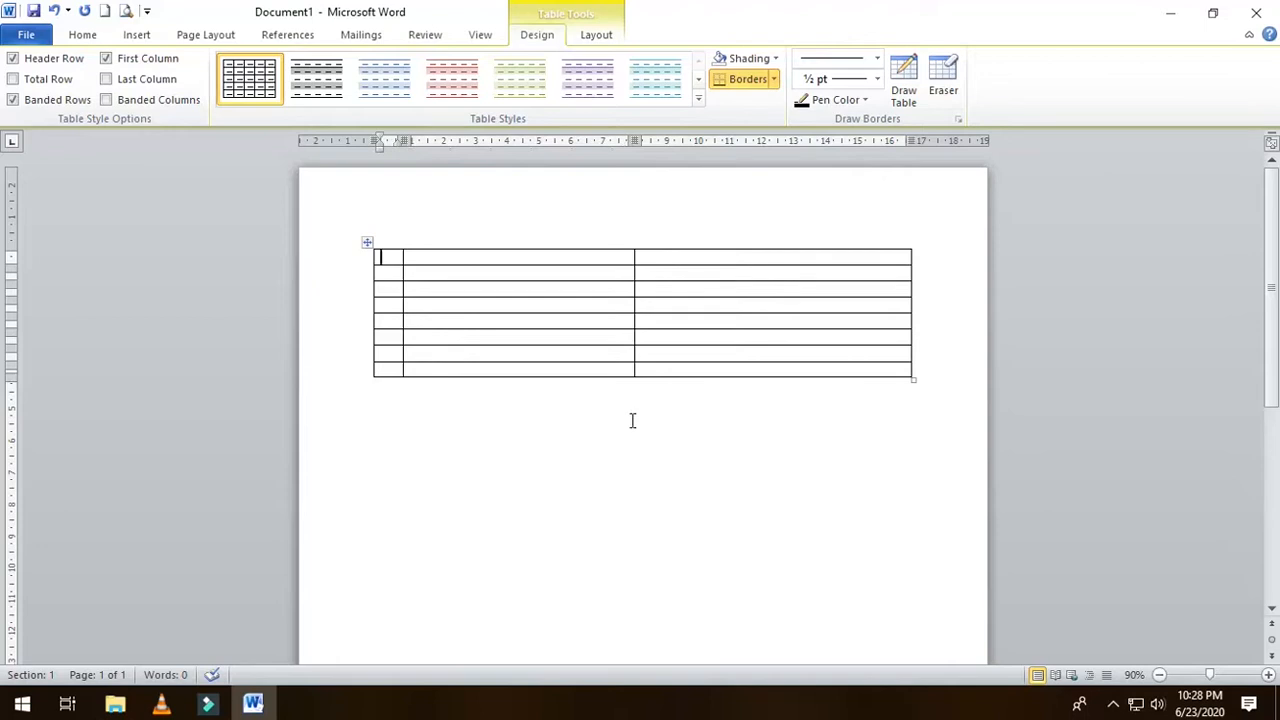
Fill the table's header row with the column titles "No", "Nama" and "Alamat".
click(390, 258)
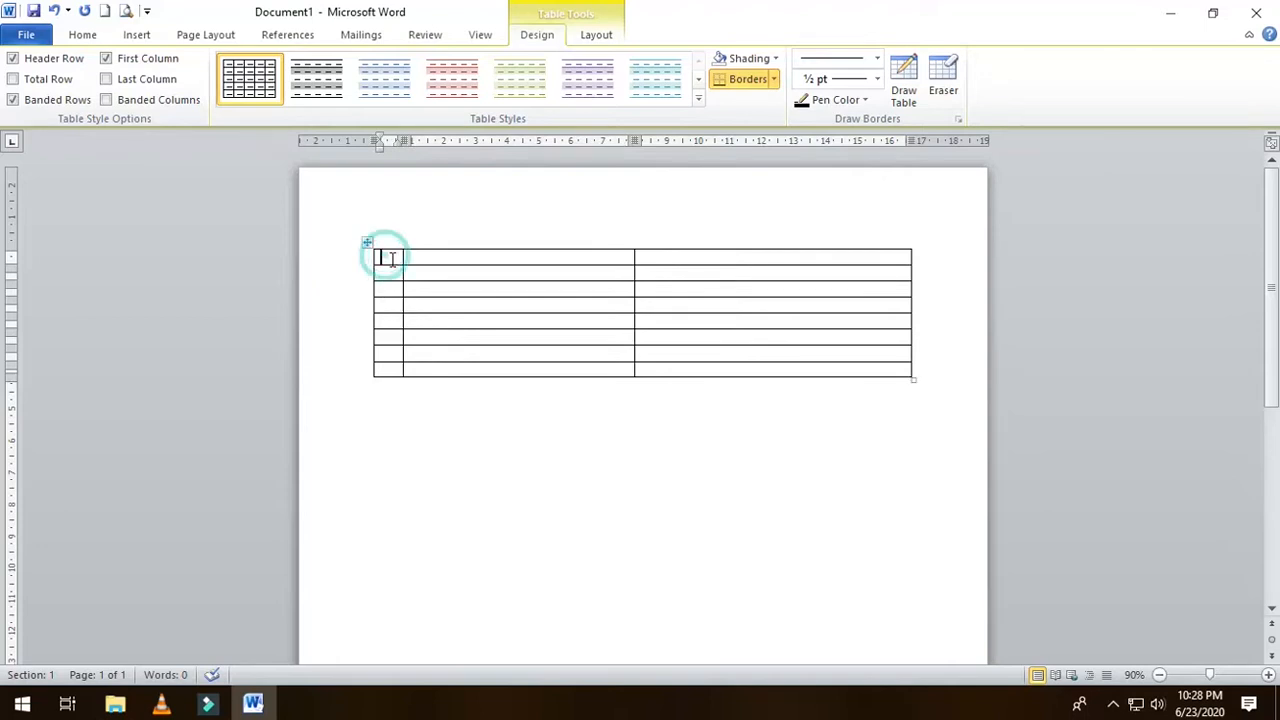
text(No)
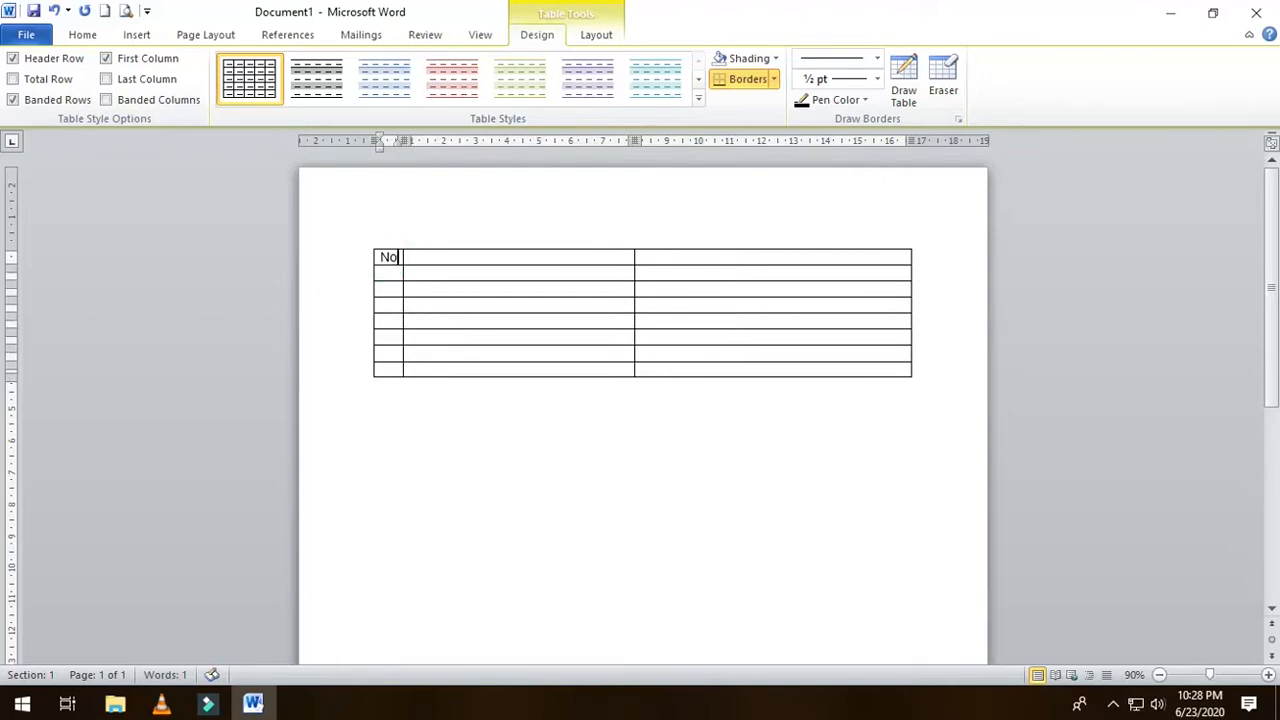
click(469, 258)
text(Nama)
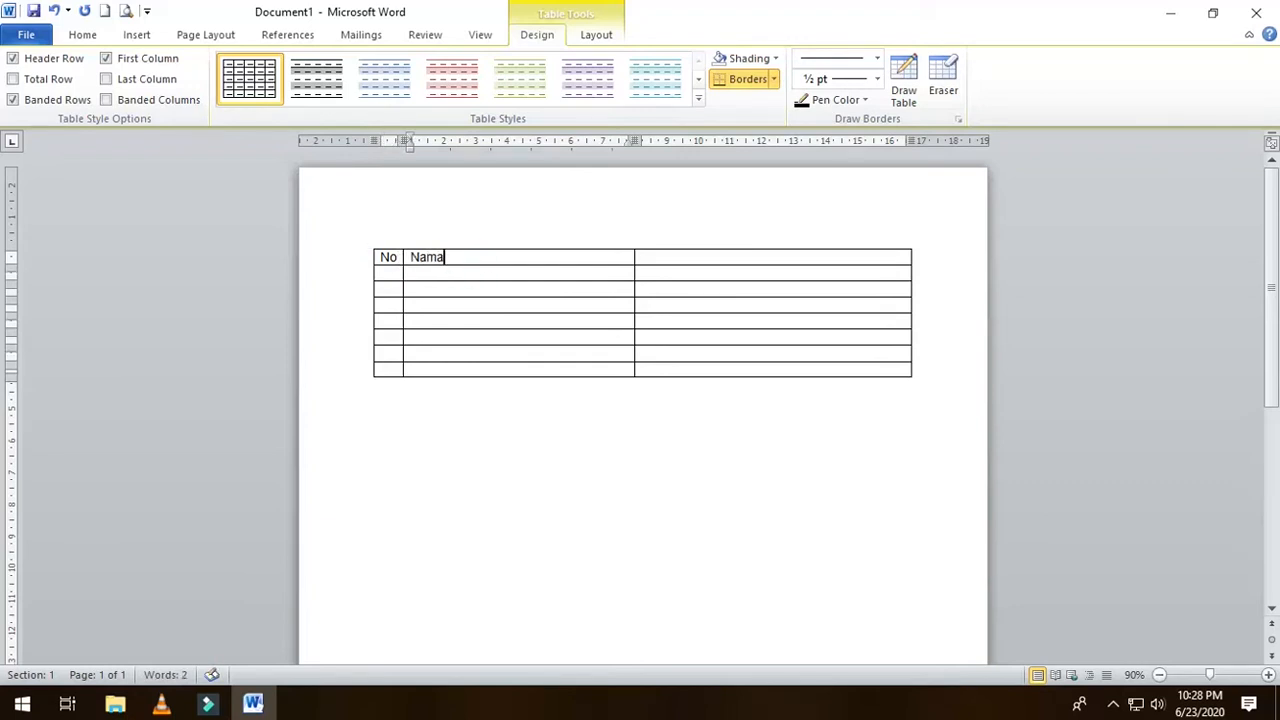
click(701, 262)
text(Alamat)
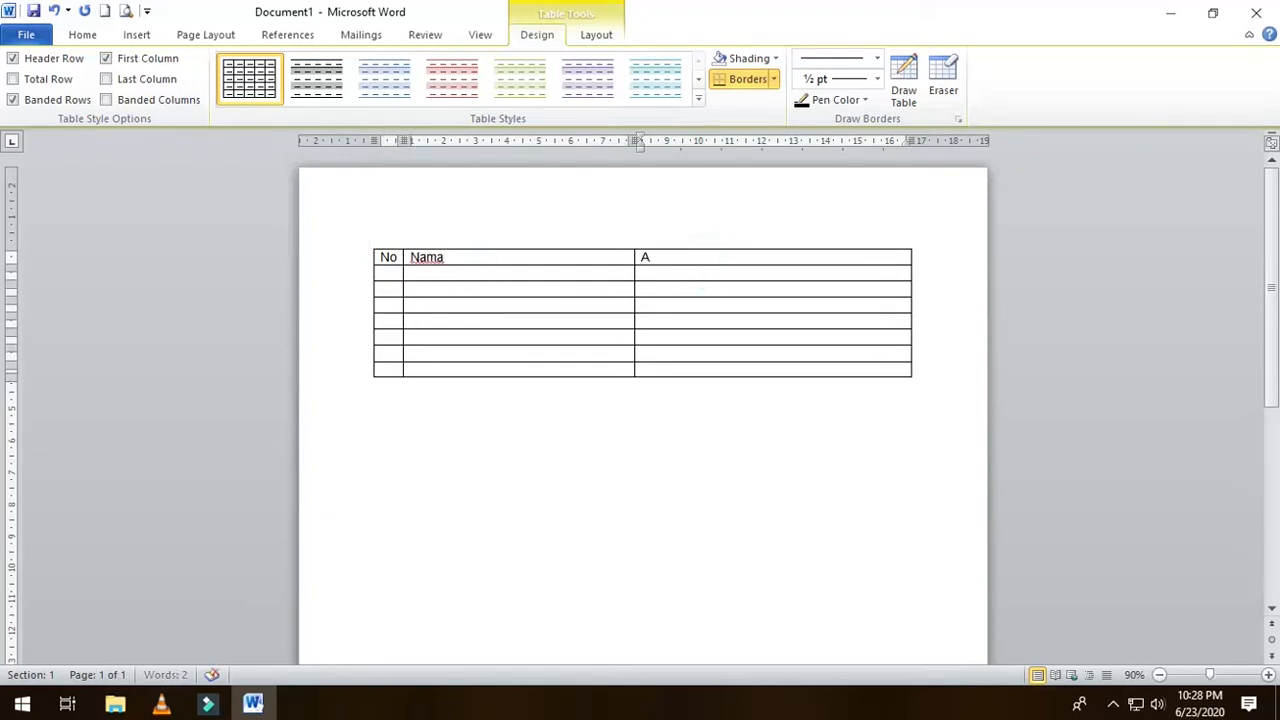
click(710, 252)
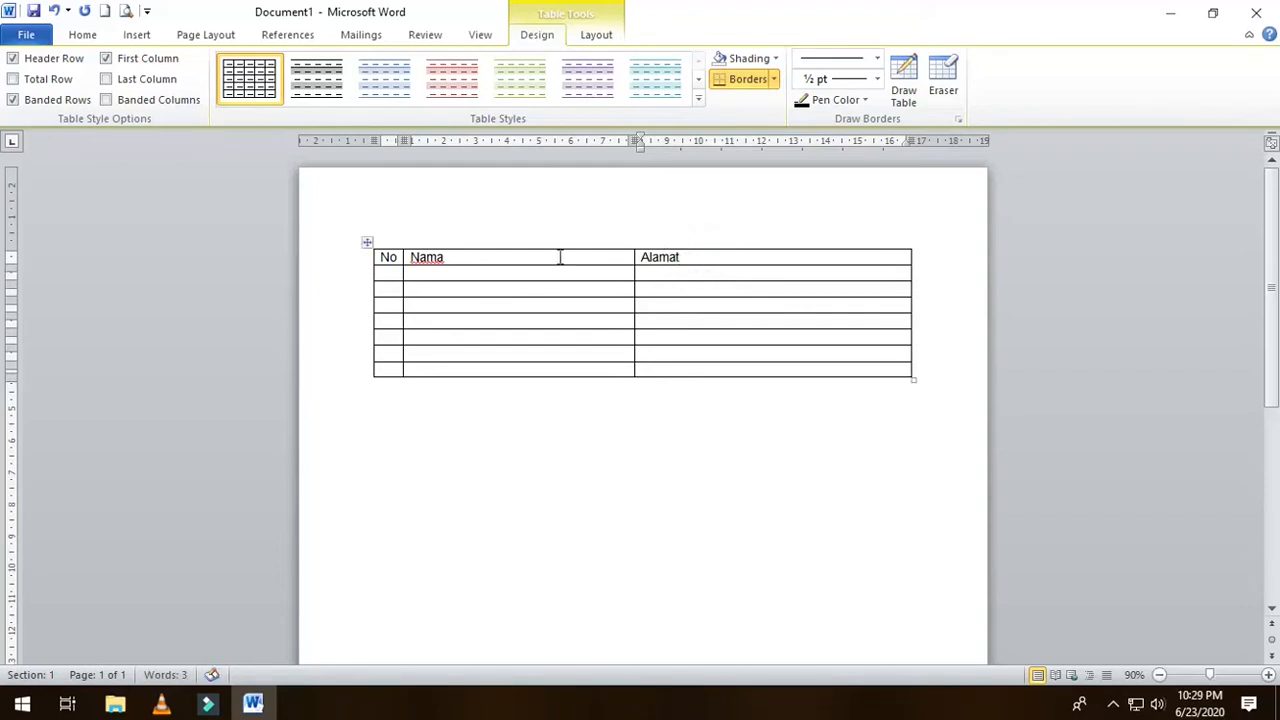
Center the text of all three cells in the table's header row.
click(526, 254)
click(391, 256)
click(686, 256)
drag(767, 262, 390, 264)
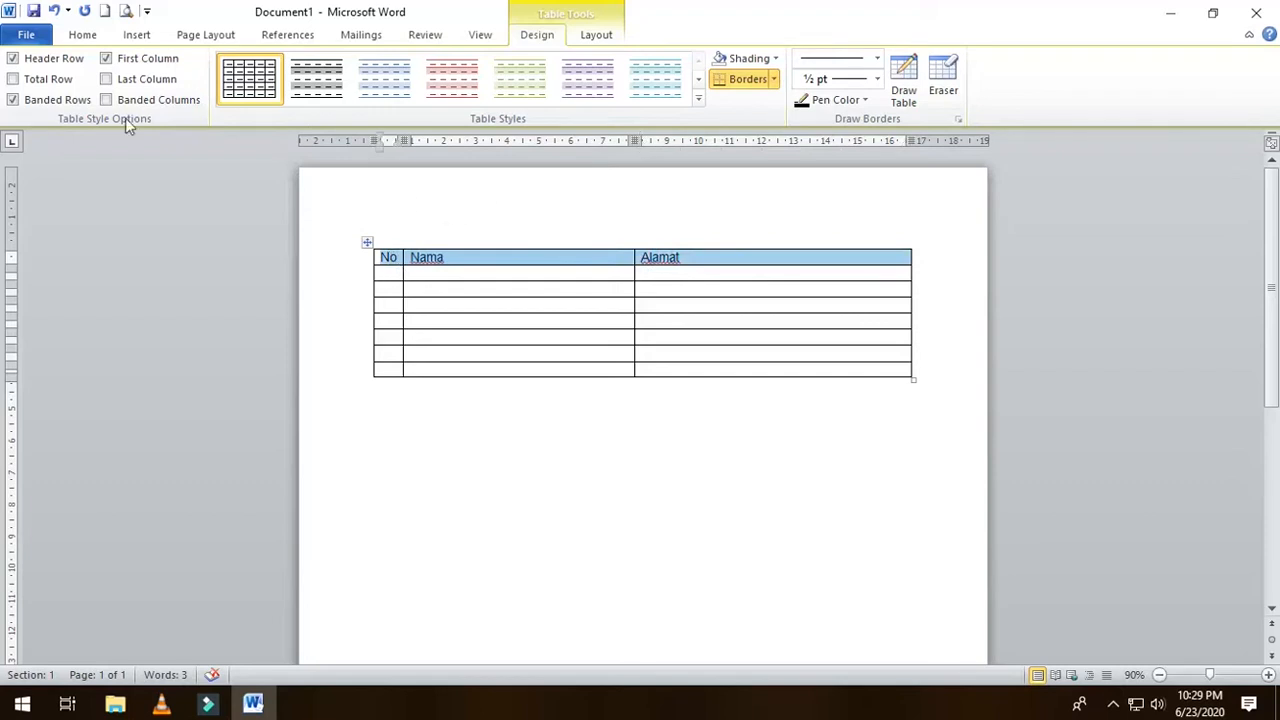
click(80, 35)
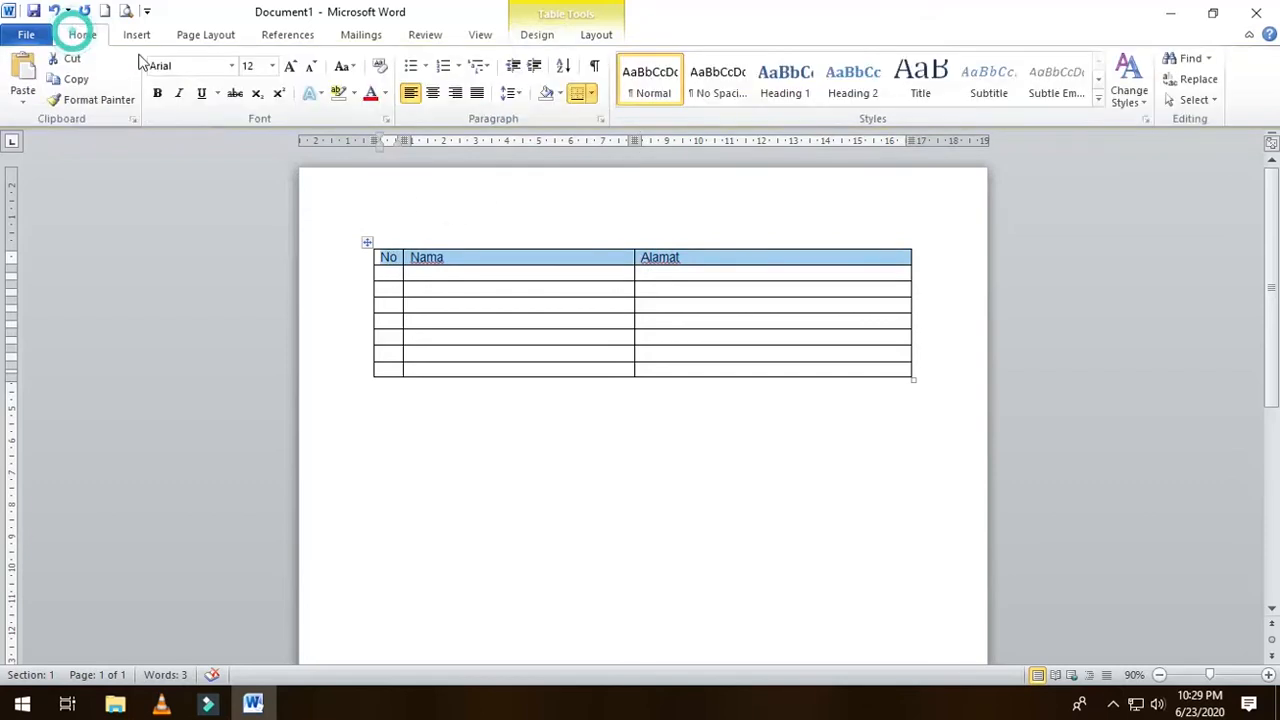
click(432, 97)
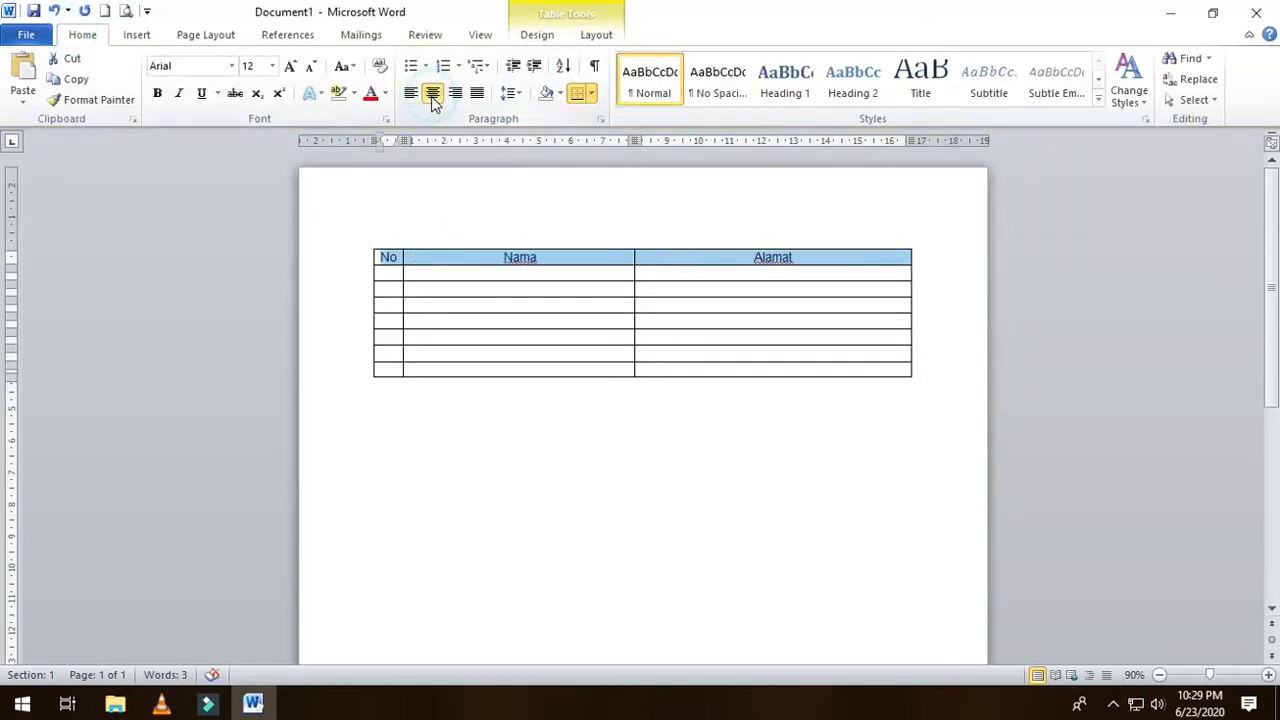
click(730, 278)
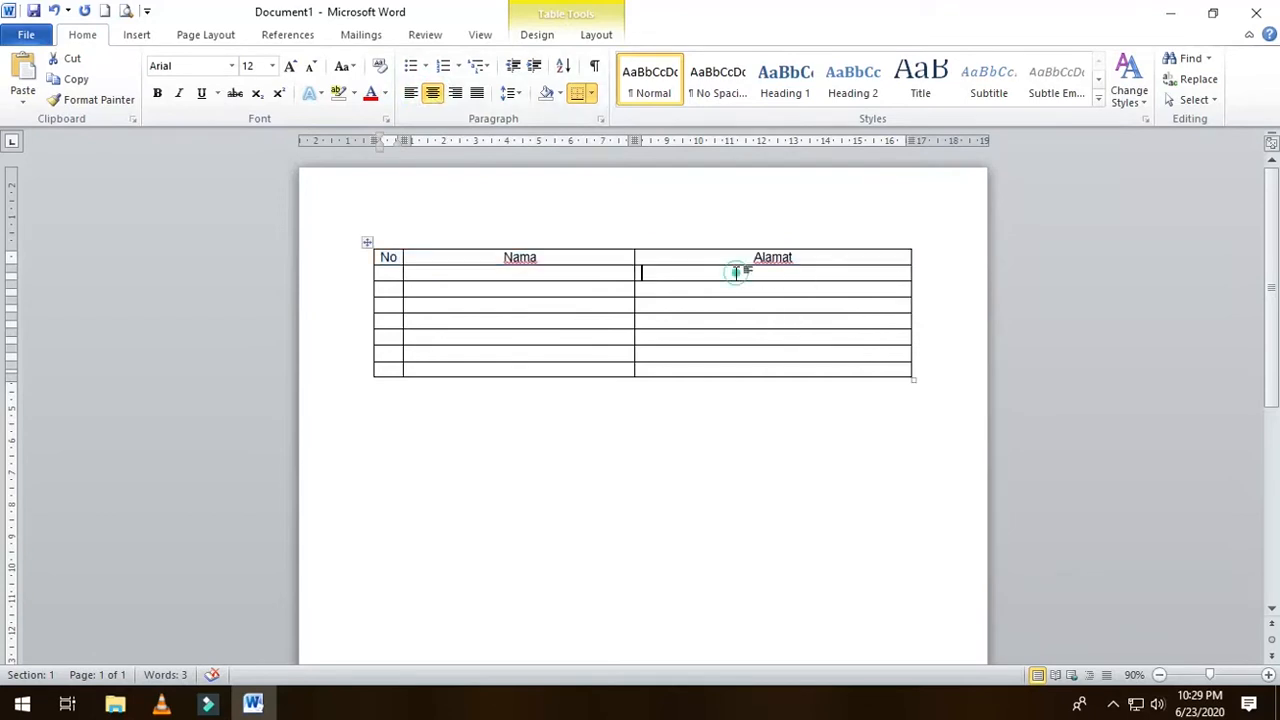
Number the seven rows below the header from 1 to 7 in the "No" column.
click(392, 273)
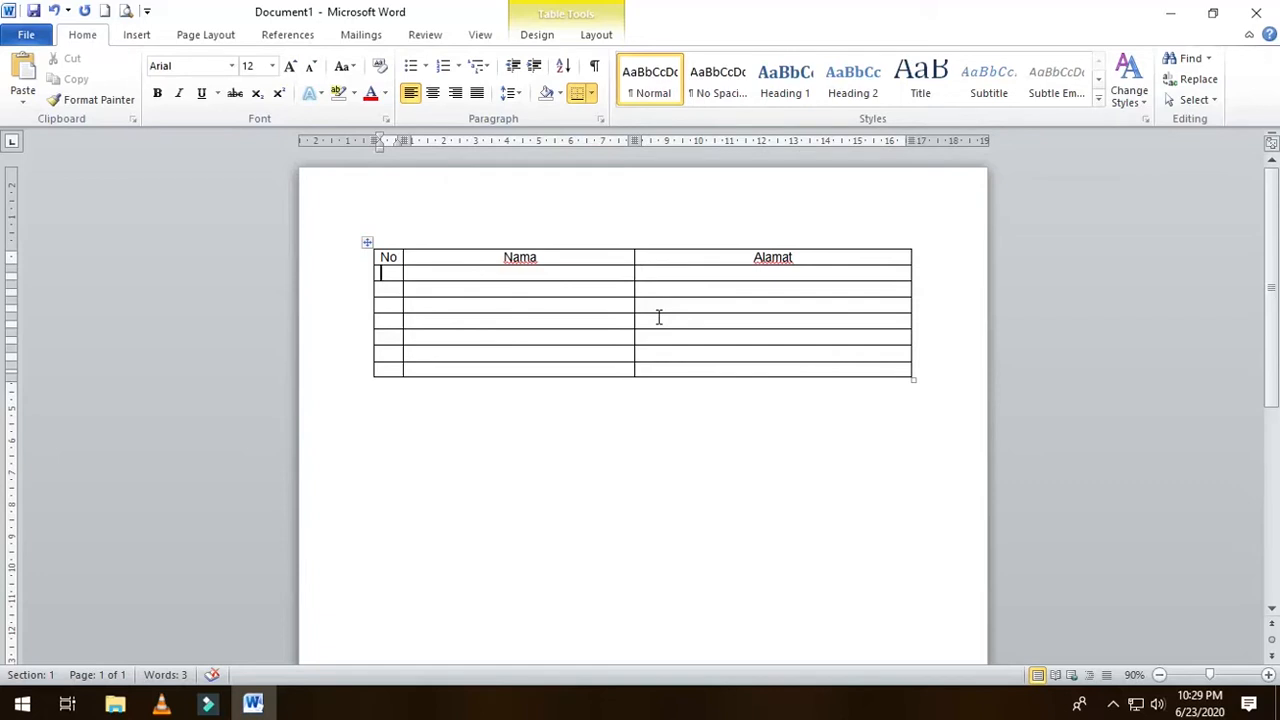
click(386, 305)
click(385, 350)
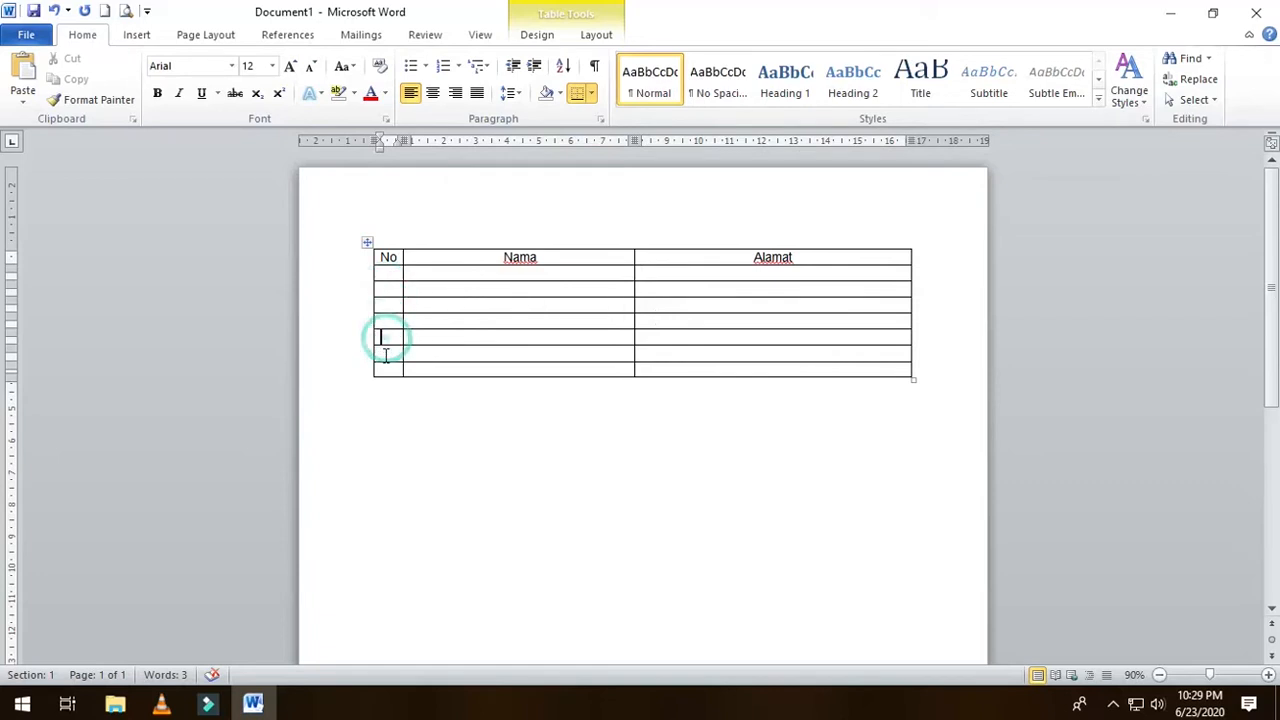
click(389, 273)
text(1)
key(Down)
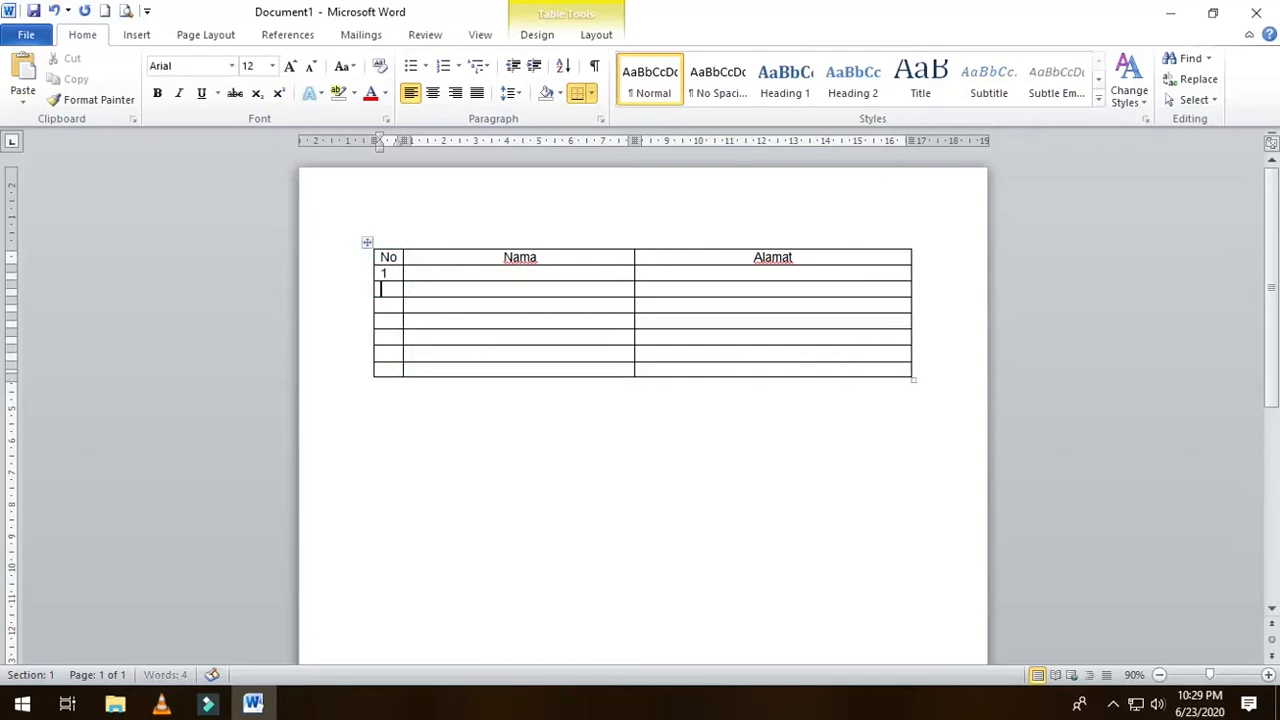
text(2)
key(Down)
text(3)
key(Down)
text(4)
key(Down)
text(5)
key(Down)
text(6)
key(Down)
text(7)
click(391, 274)
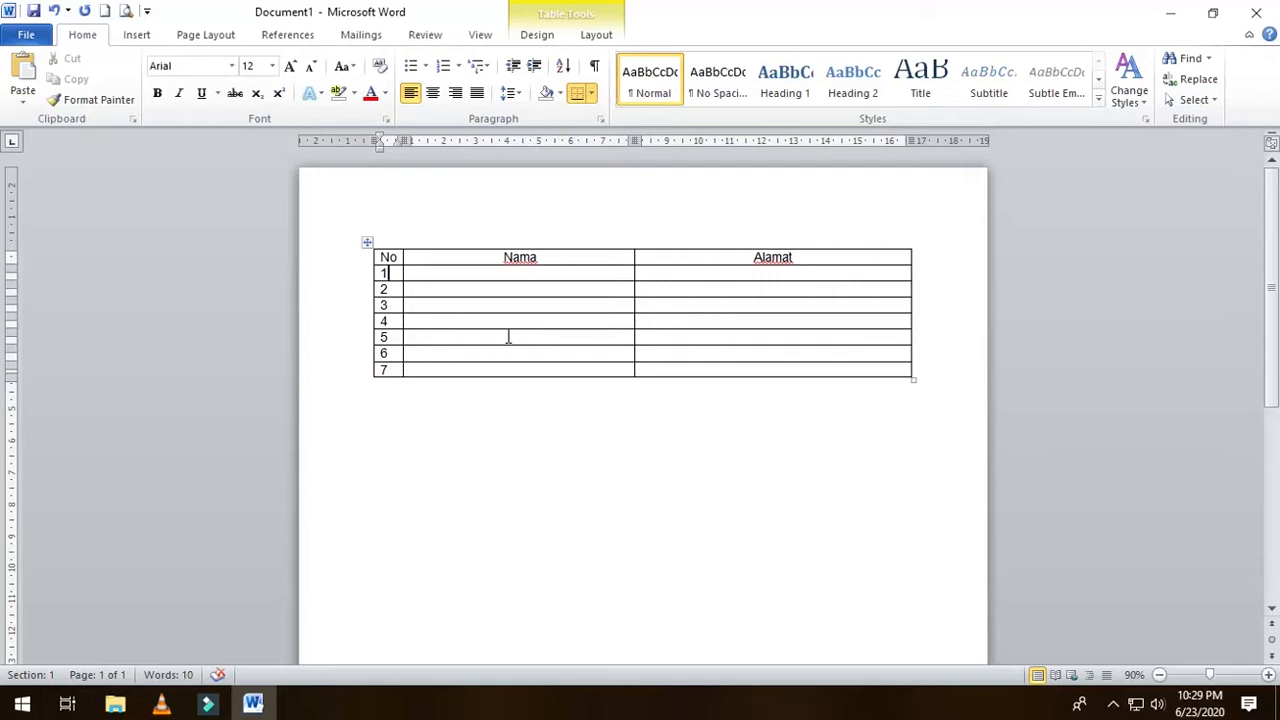
click(393, 368)
click(393, 389)
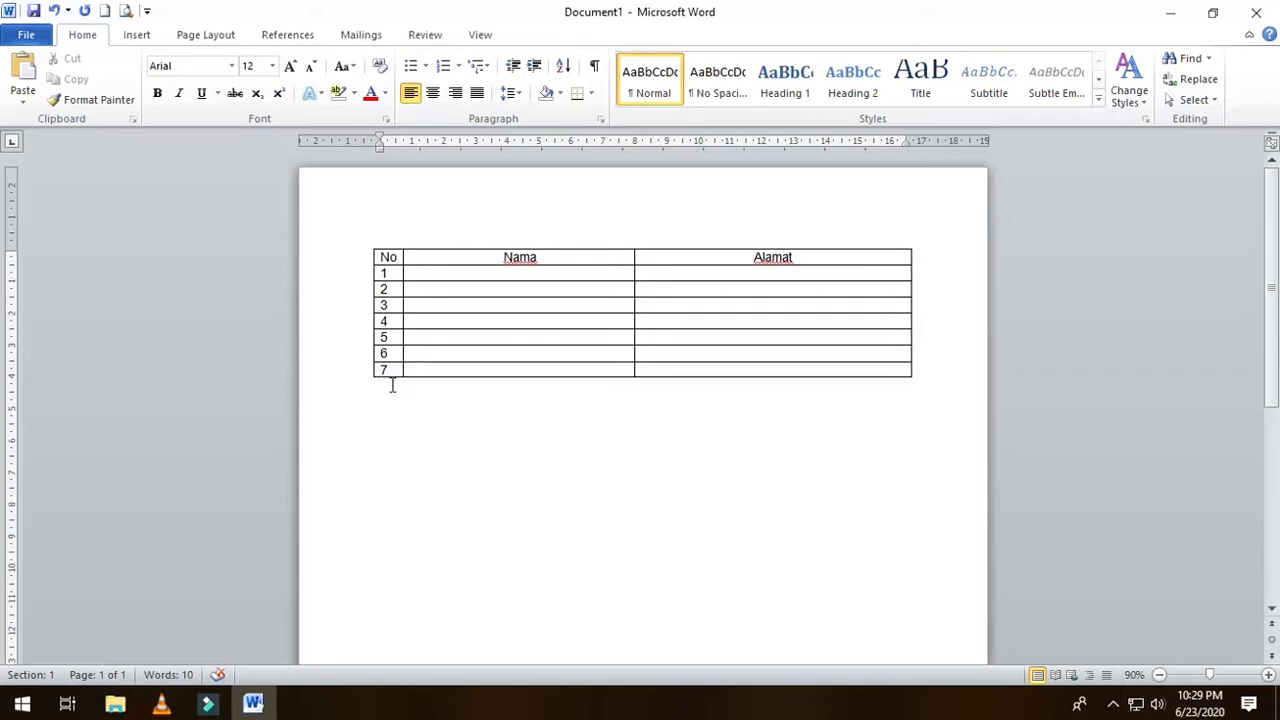
click(391, 400)
click(395, 368)
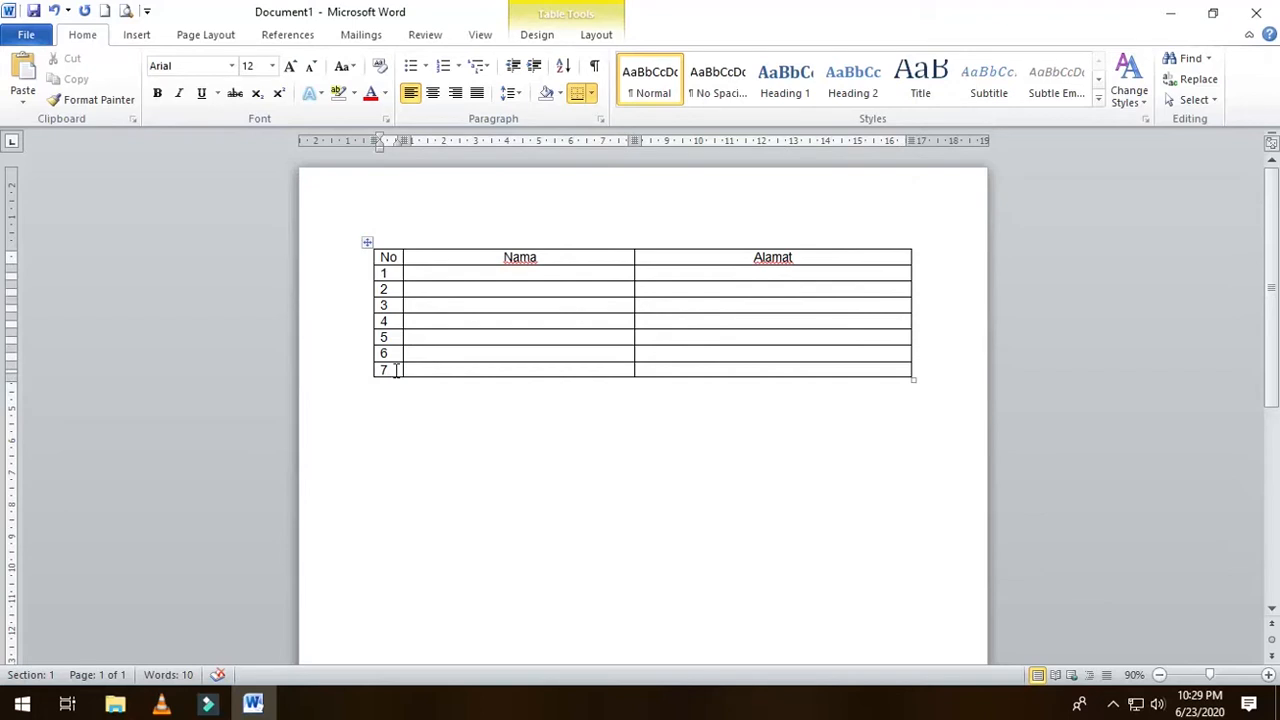
click(437, 369)
click(395, 372)
Add one empty row to the table below row number 7.
click(923, 370)
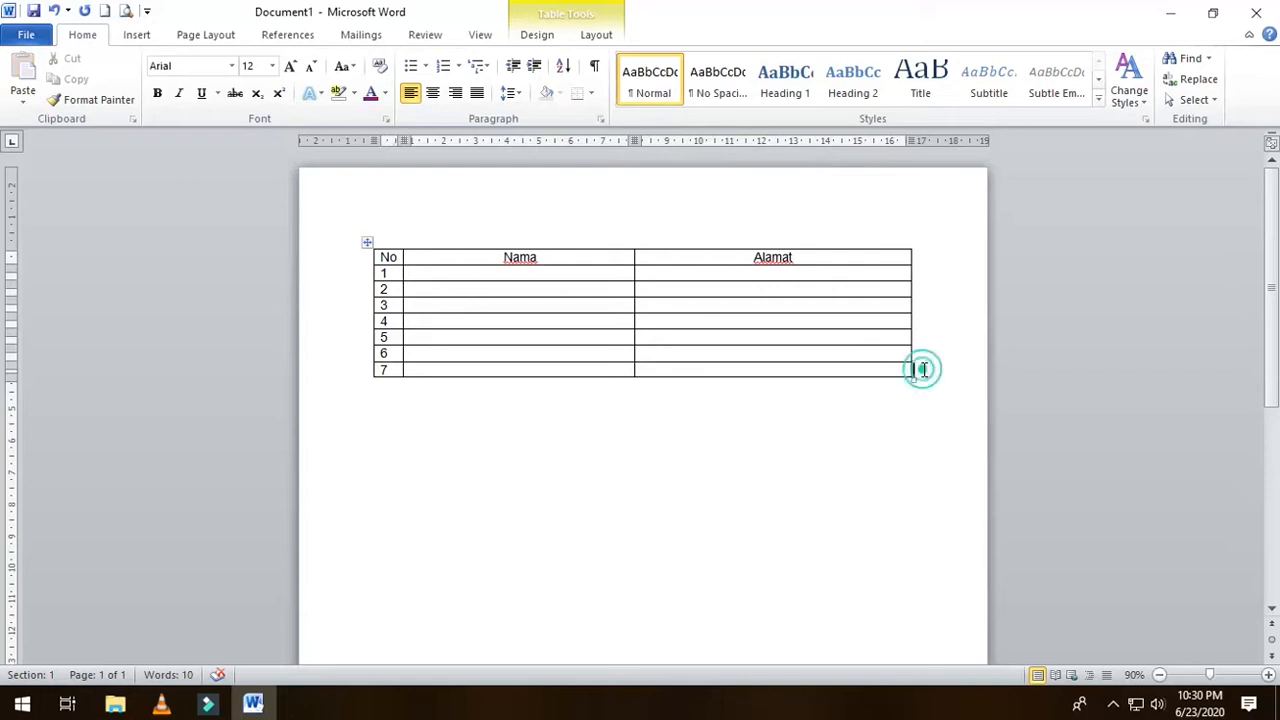
key(Return)
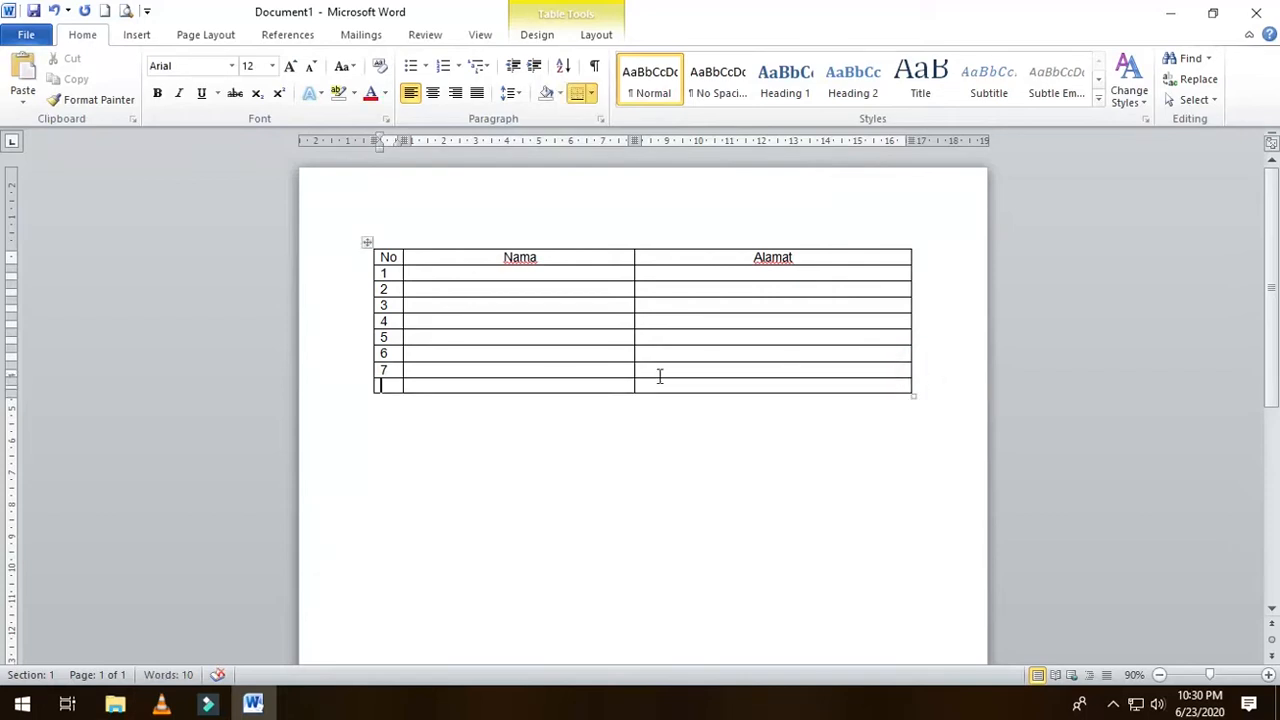
click(395, 369)
key(Return)
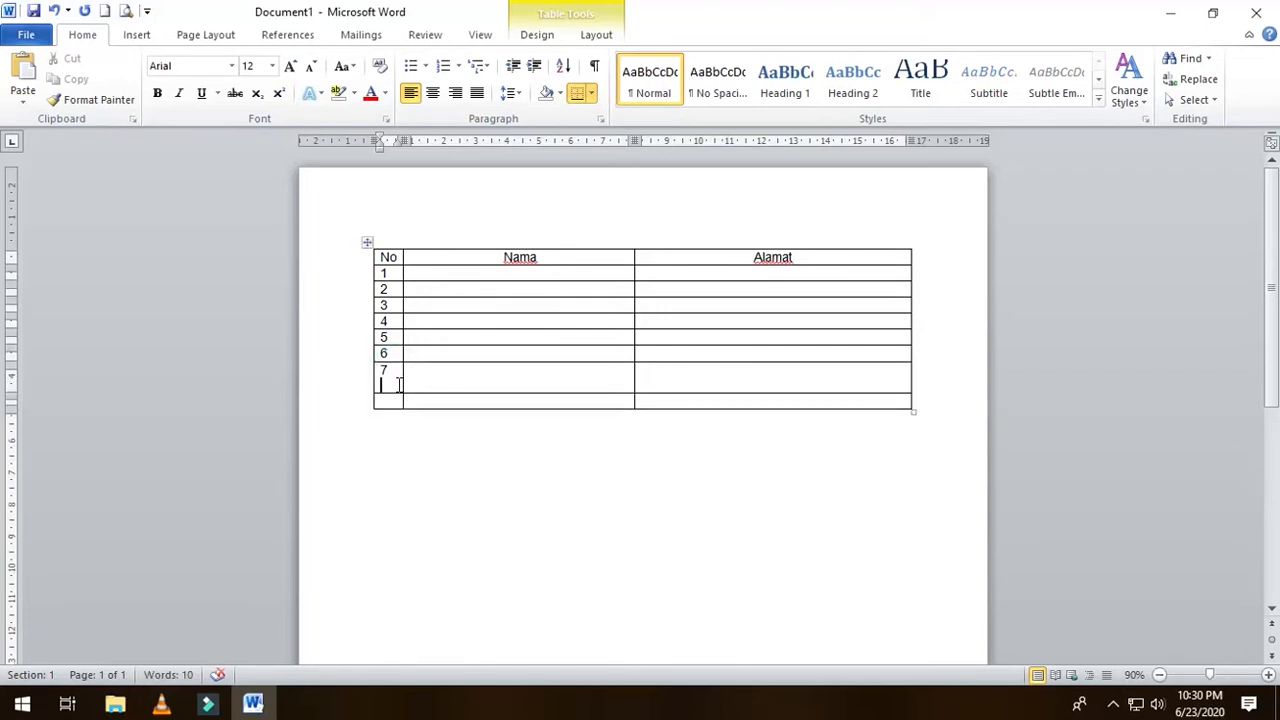
key(BackSpace)
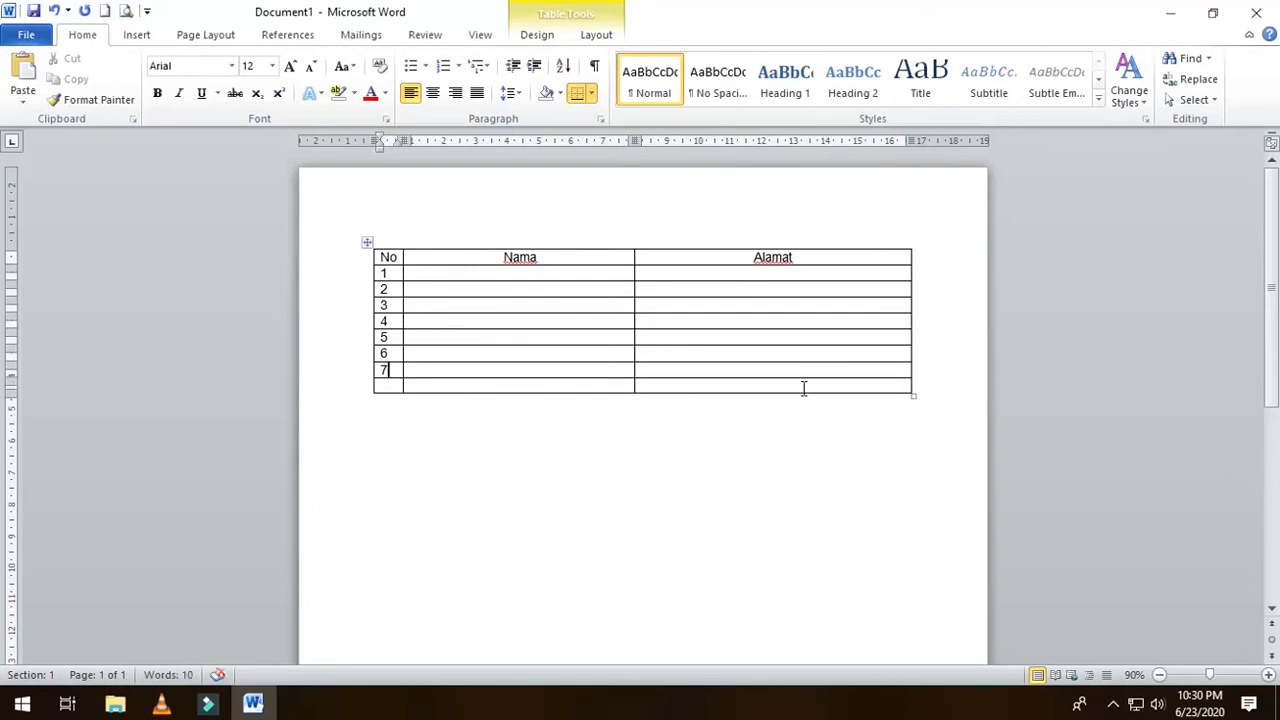
Add two more empty rows at the end of the table.
click(922, 390)
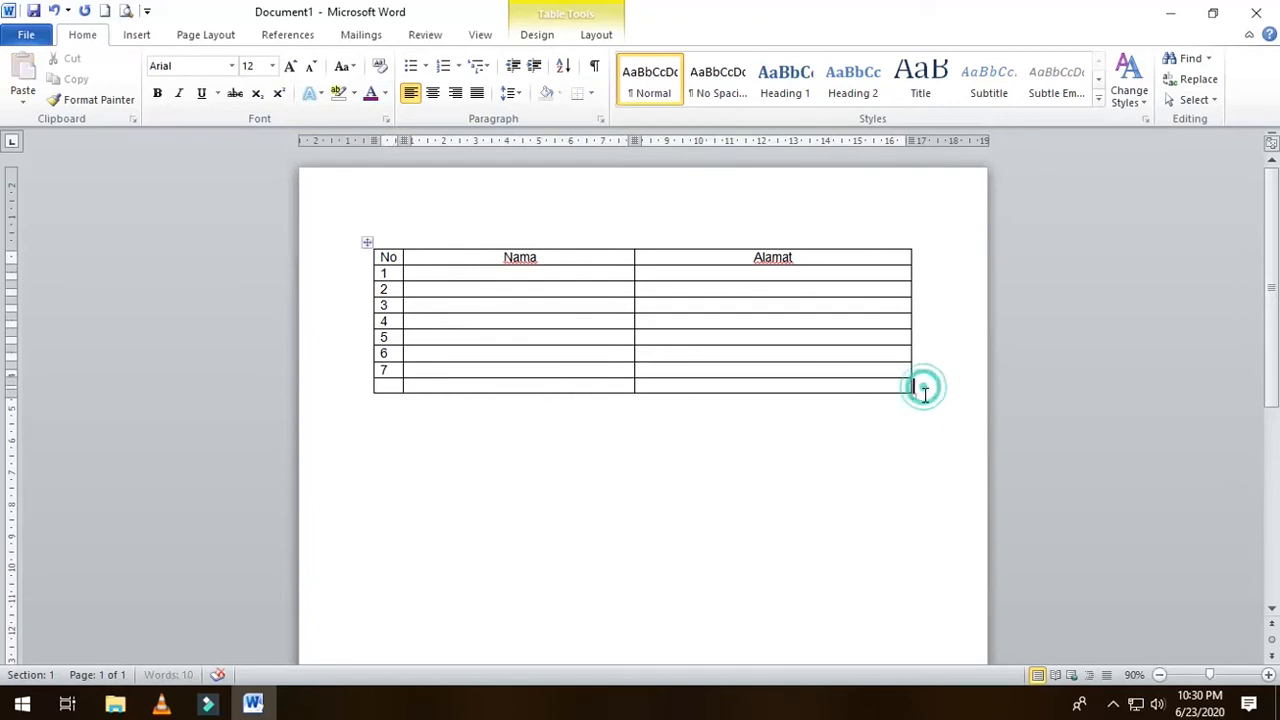
key(Return)
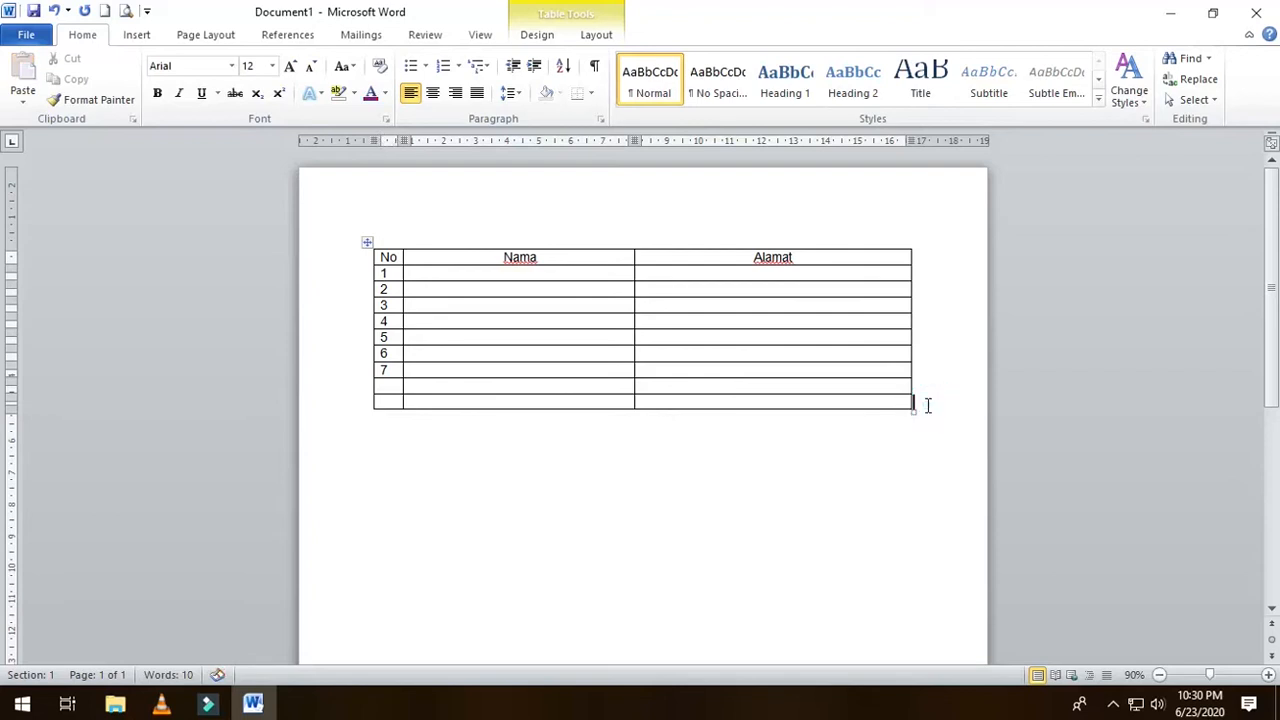
key(Return)
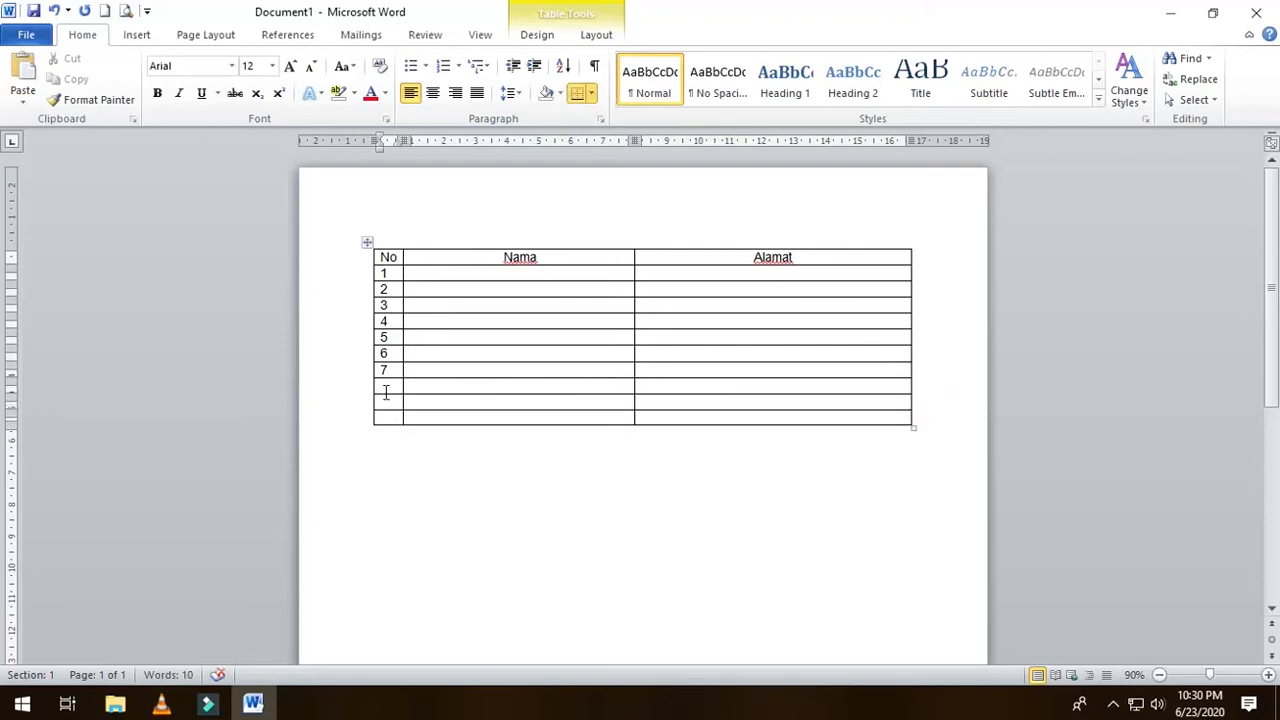
Number the three empty rows at the end of the table 8, 9 and 10 in the "No" column.
click(385, 392)
text(8)
key(Down)
text(9)
key(Down)
text(10)
Insert two empty rows below row number 10 of the table.
click(857, 416)
click(414, 418)
click(691, 417)
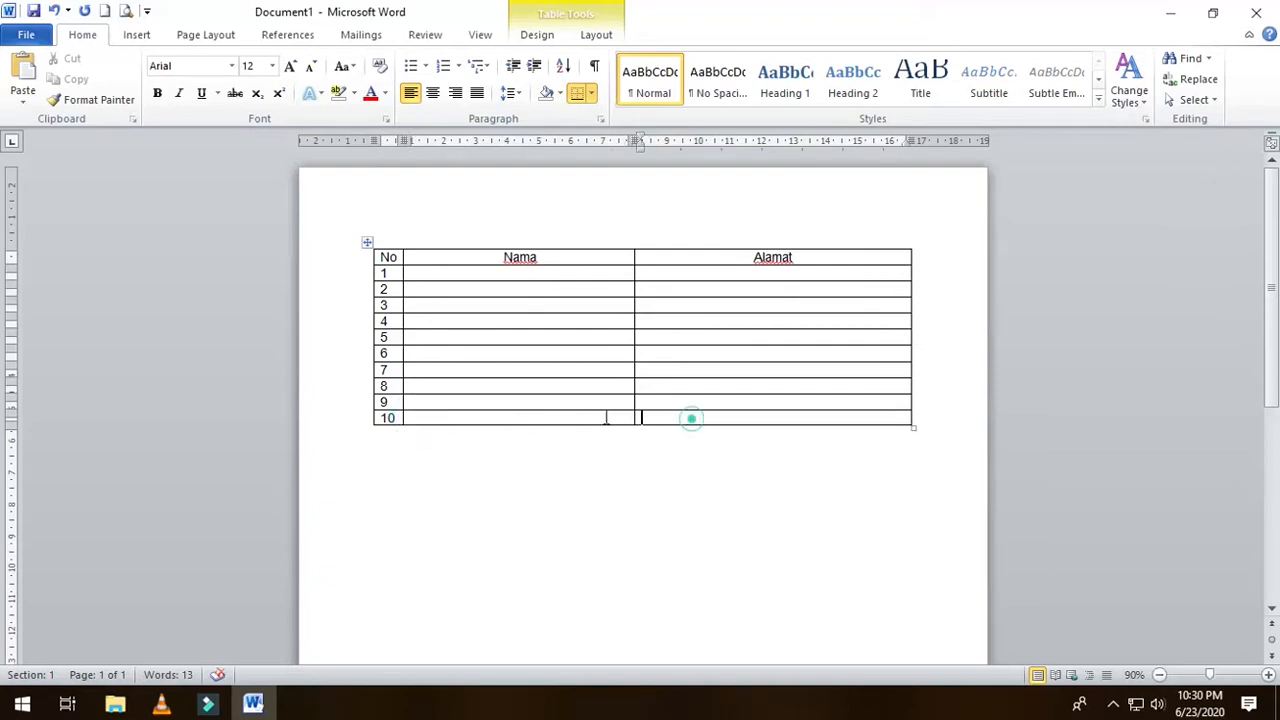
click(420, 415)
click(424, 418)
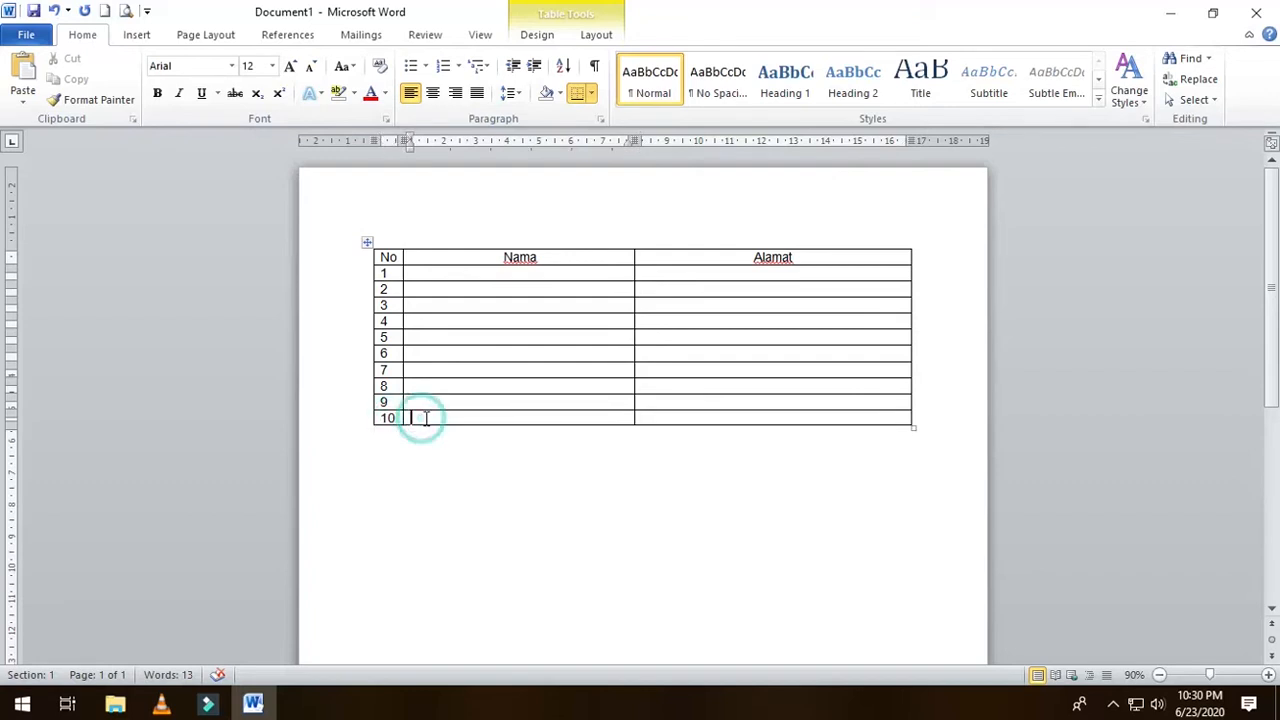
right_click(423, 417)
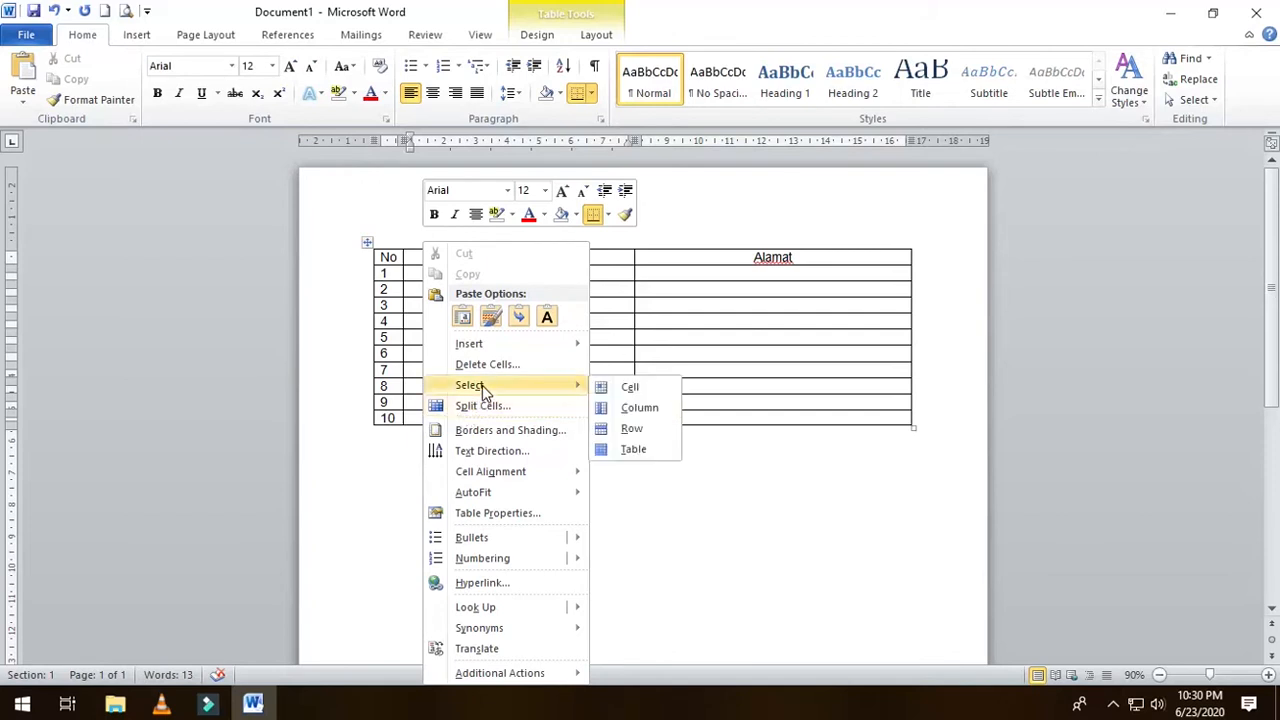
mouse_move(487, 350)
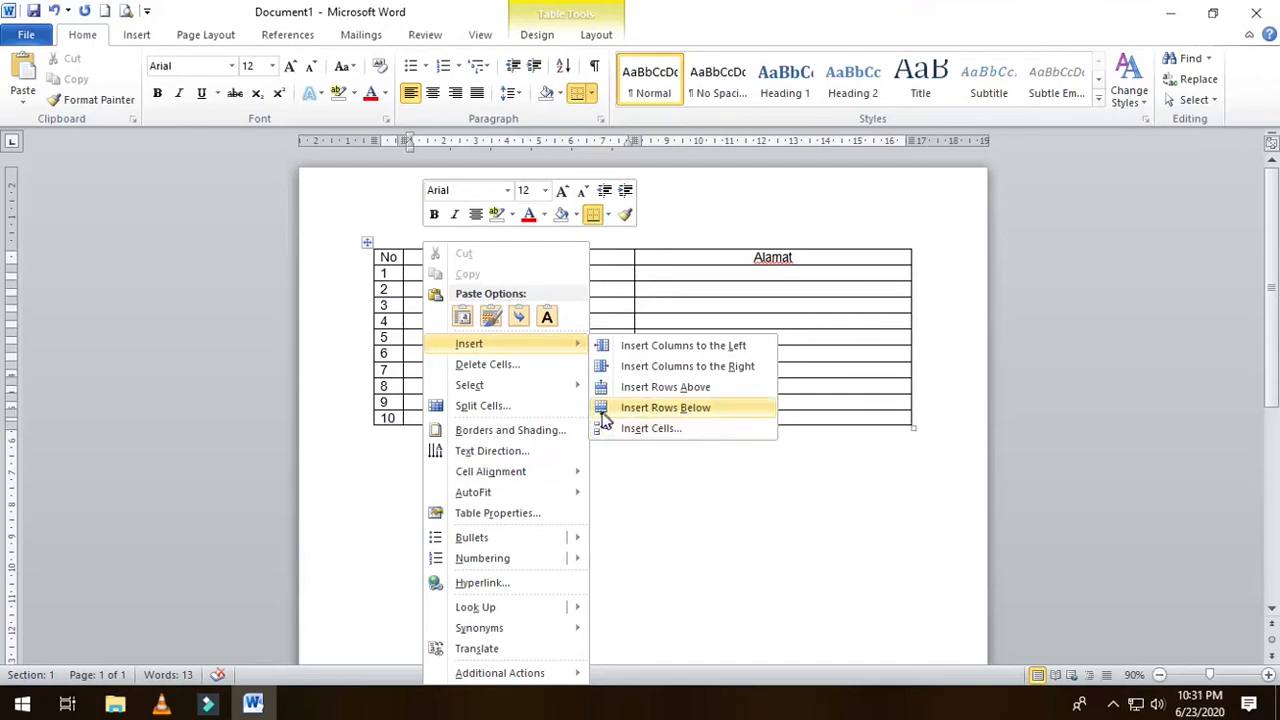
click(650, 413)
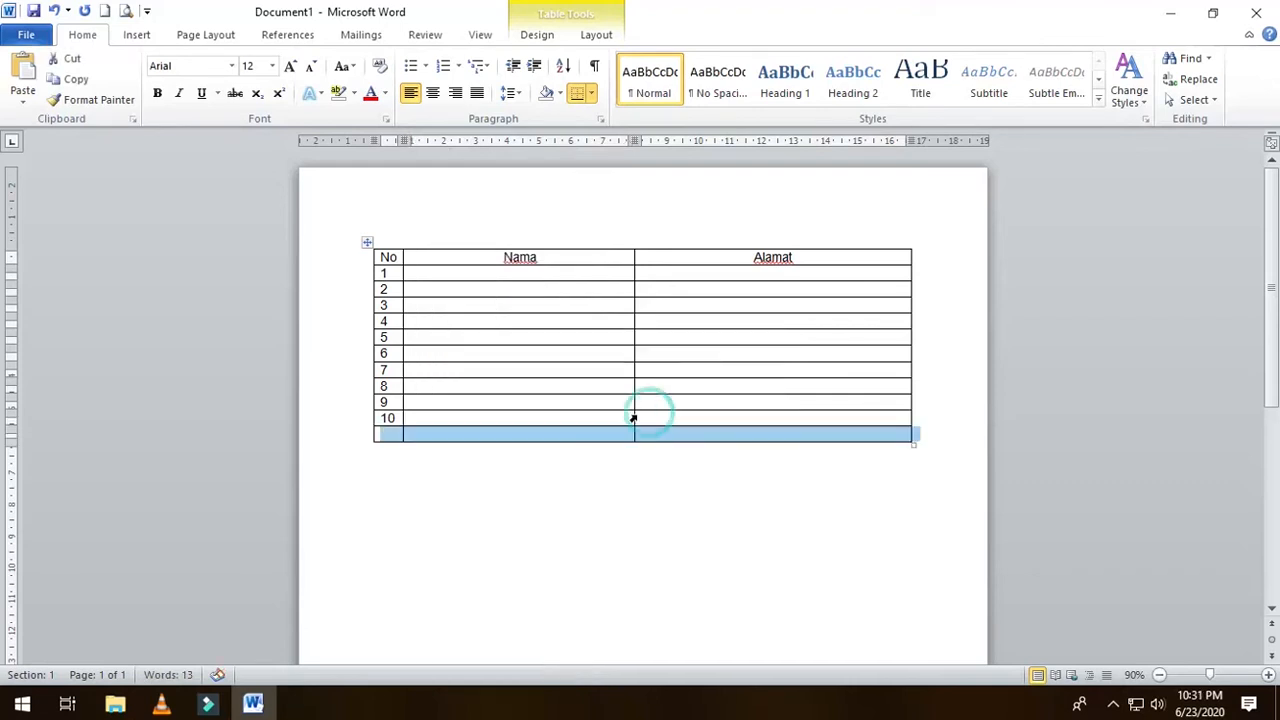
click(394, 432)
right_click(394, 434)
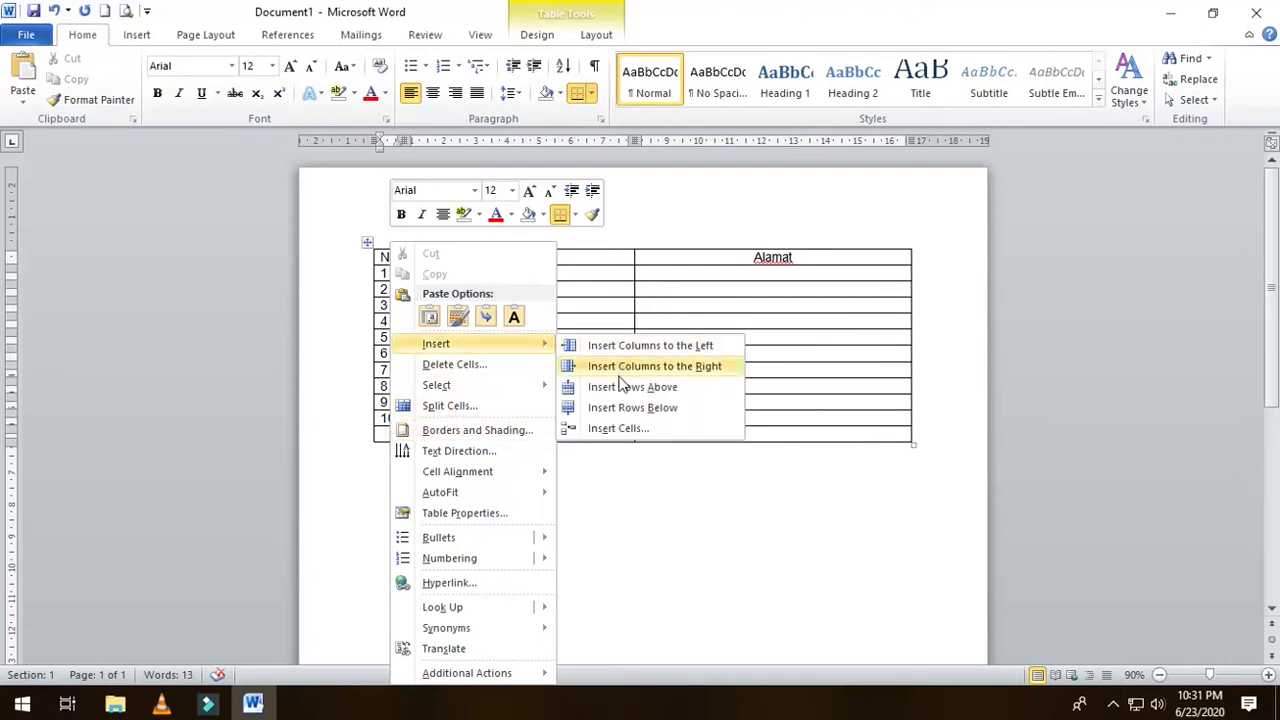
click(620, 406)
Enter 12 and 13 in the "No" column of the two empty rows at the end of the table.
click(391, 435)
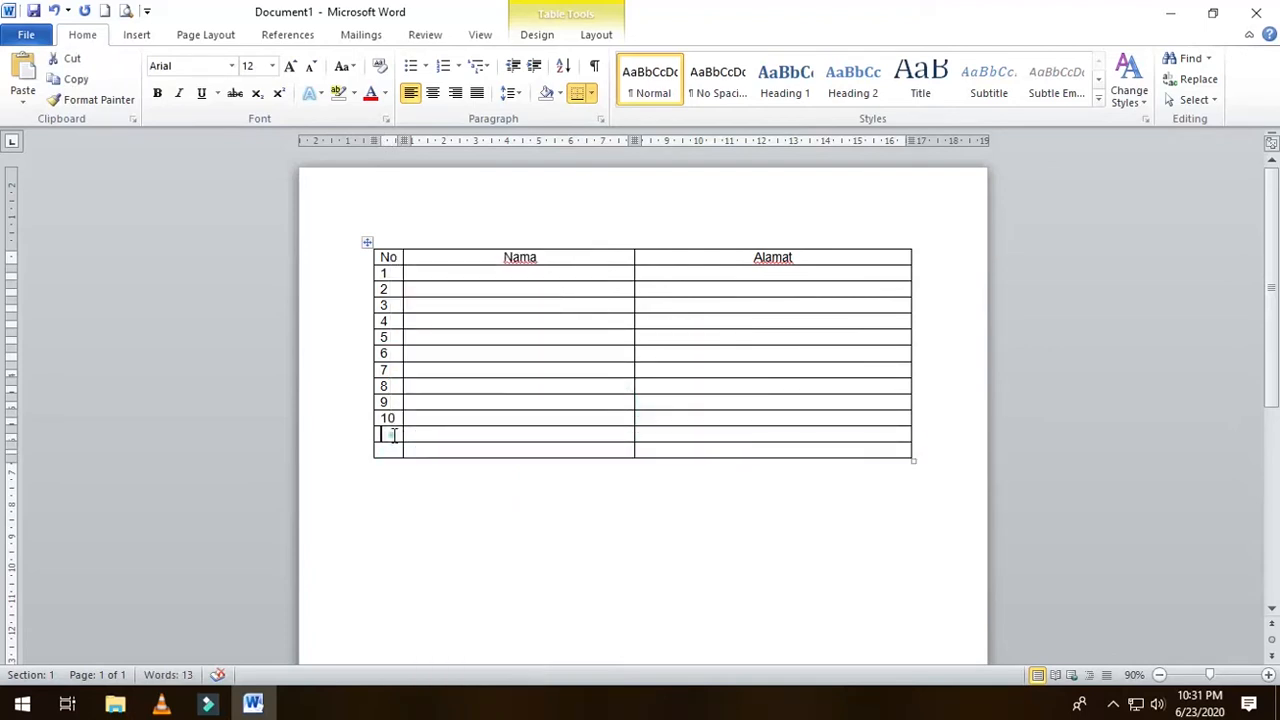
text(12)
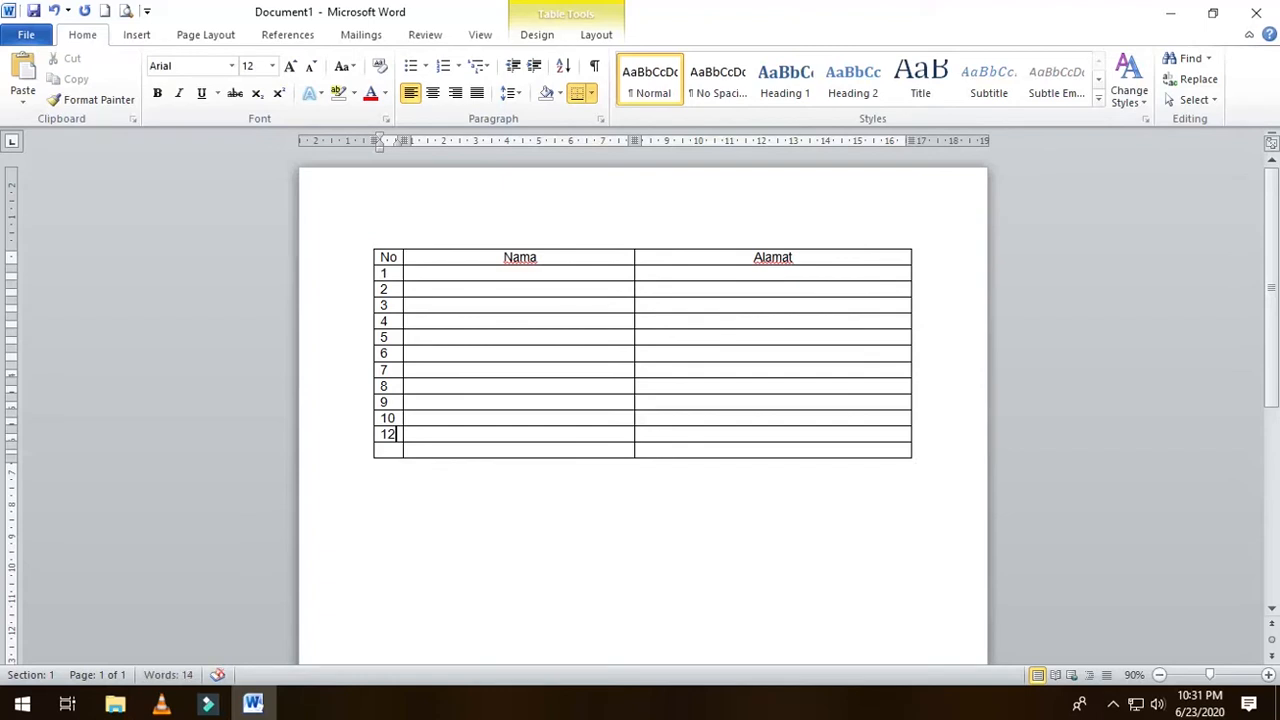
key(Down)
text(13)
click(603, 262)
click(851, 259)
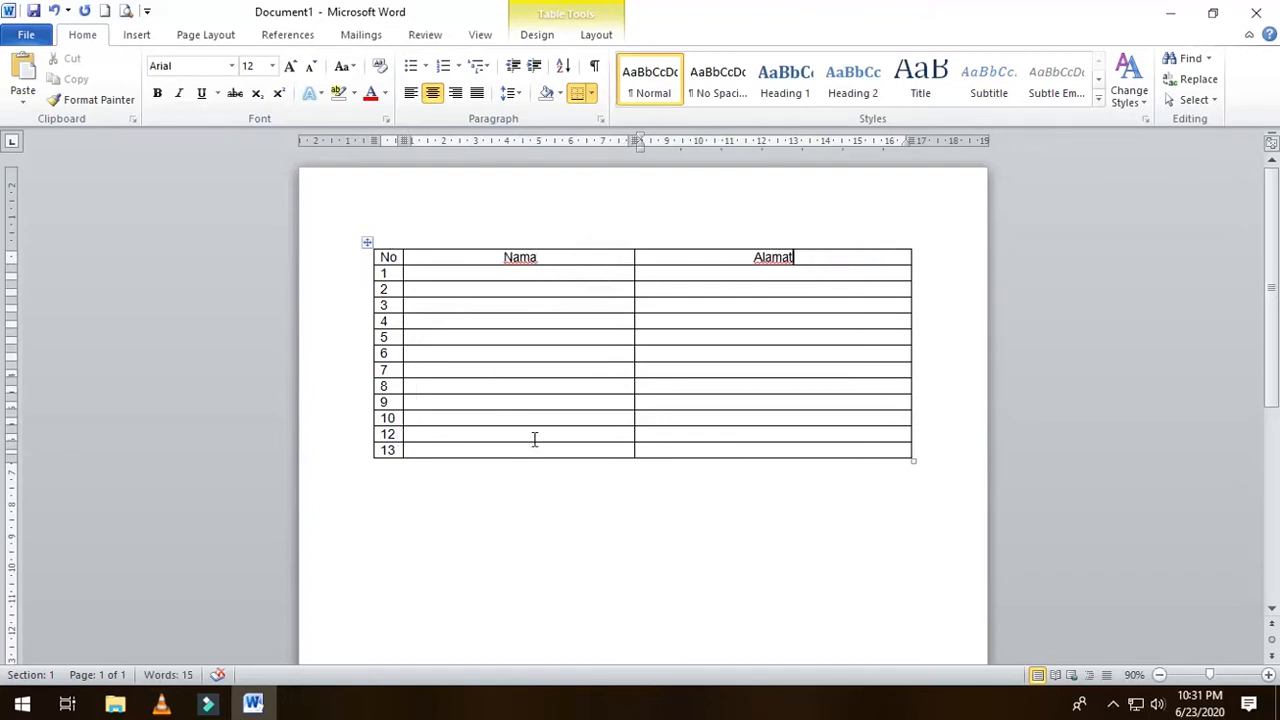
click(752, 213)
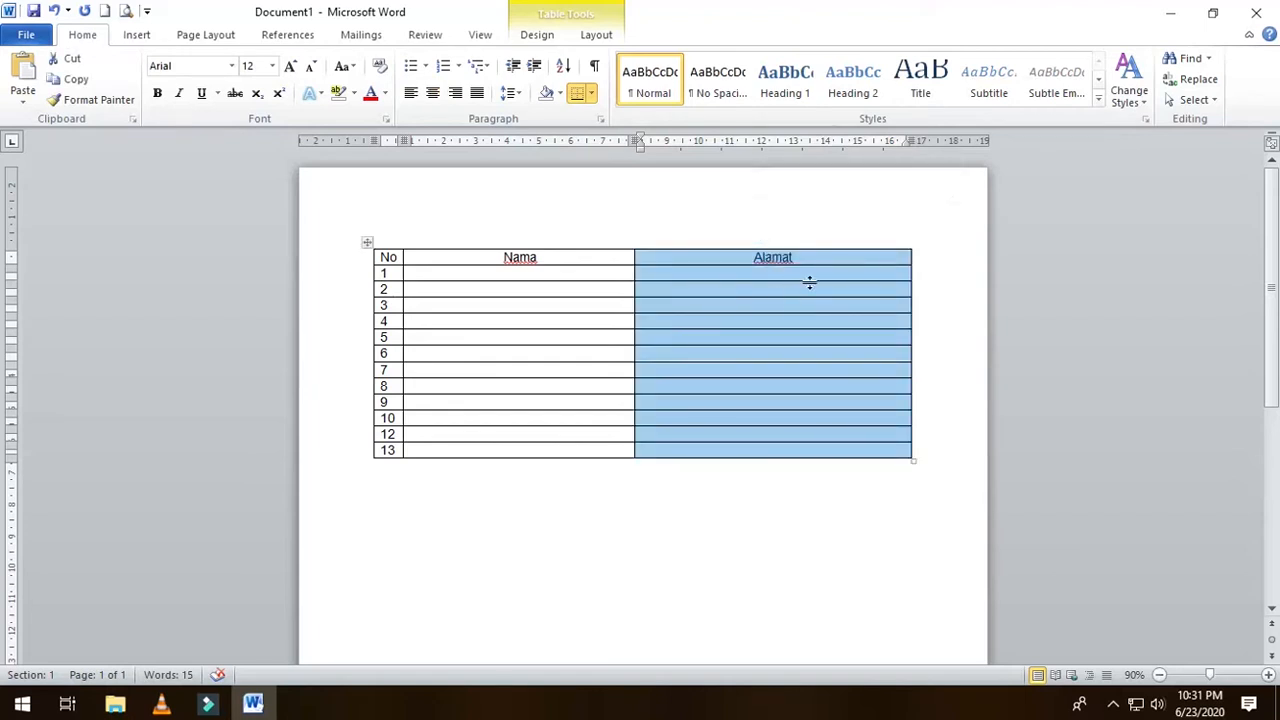
click(934, 245)
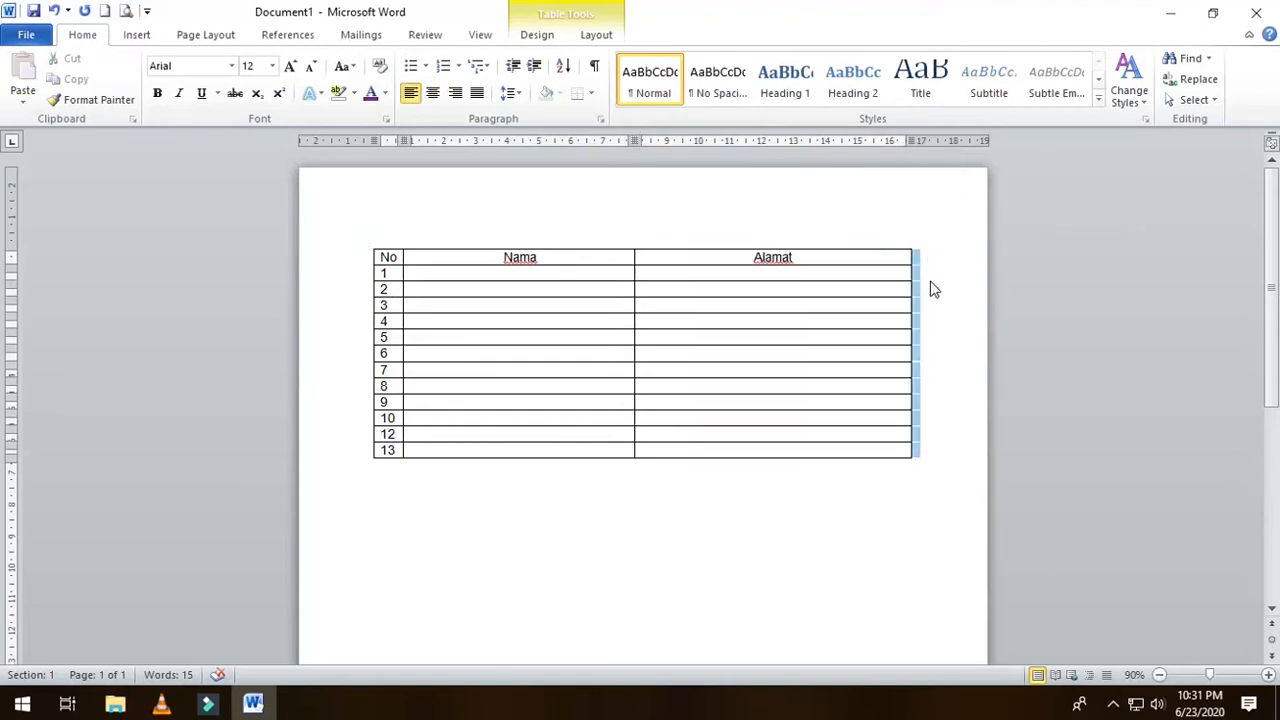
click(851, 274)
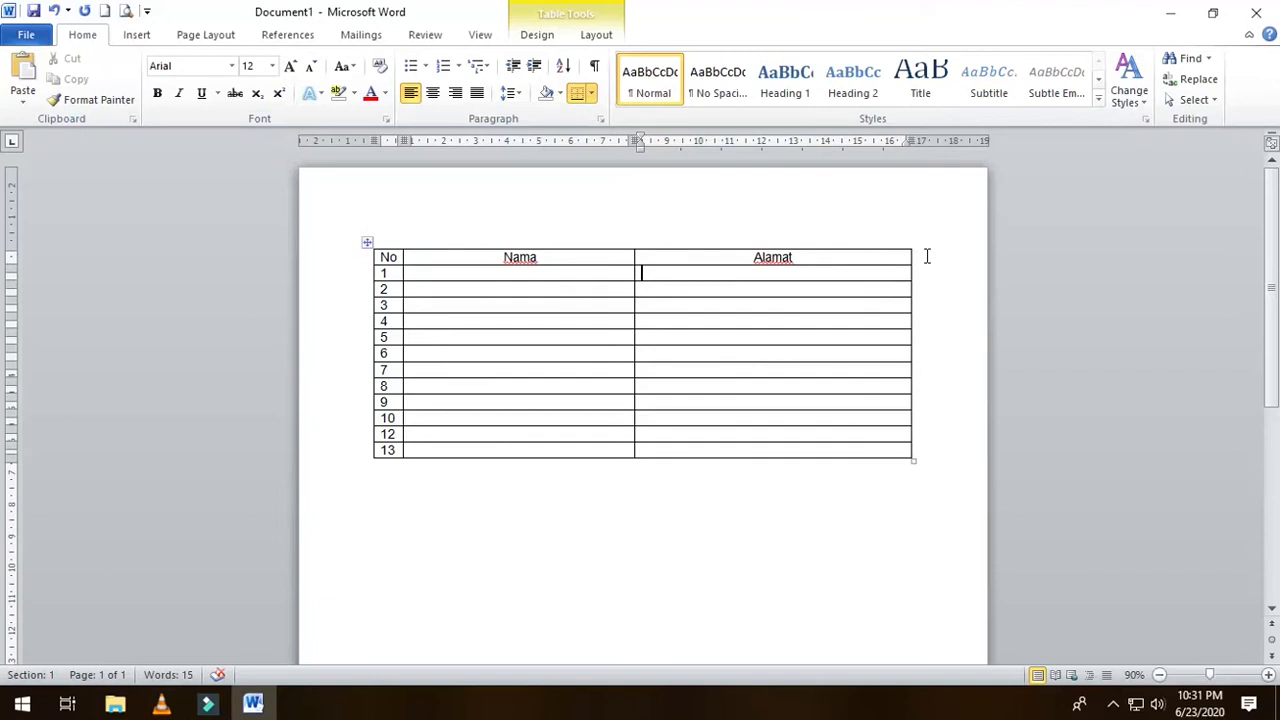
click(821, 257)
click(814, 272)
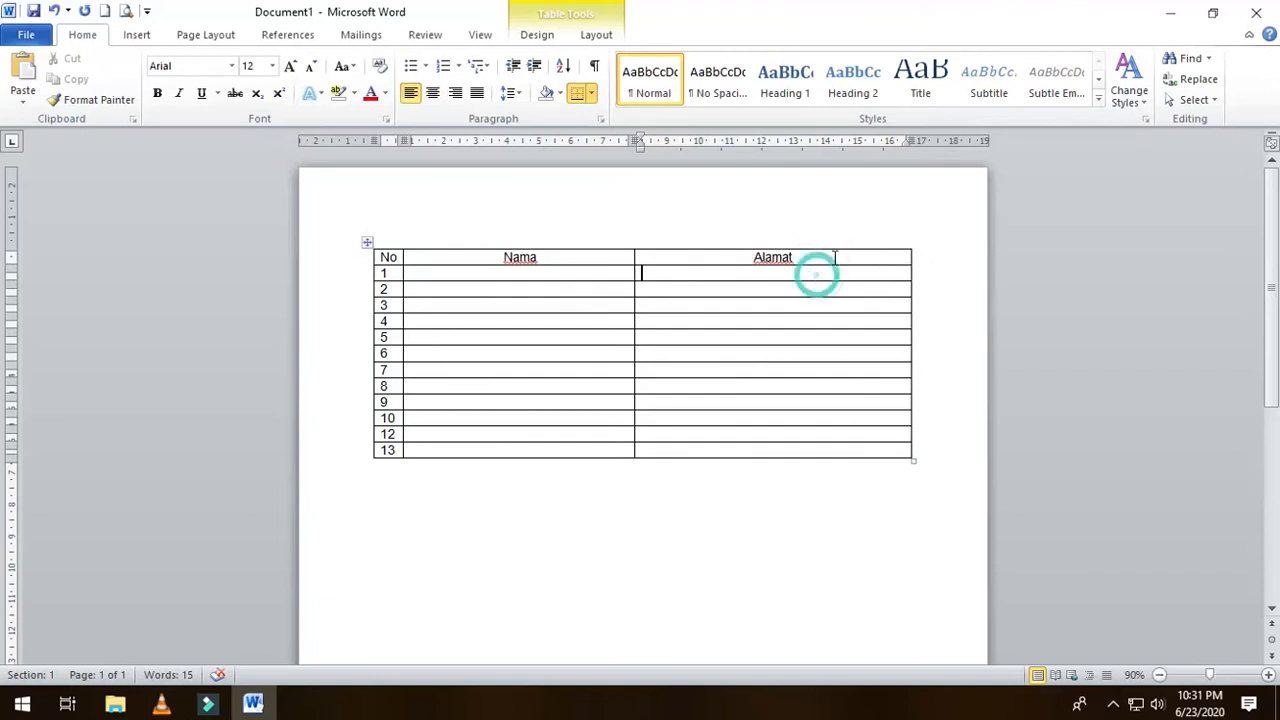
click(831, 257)
click(836, 282)
click(826, 294)
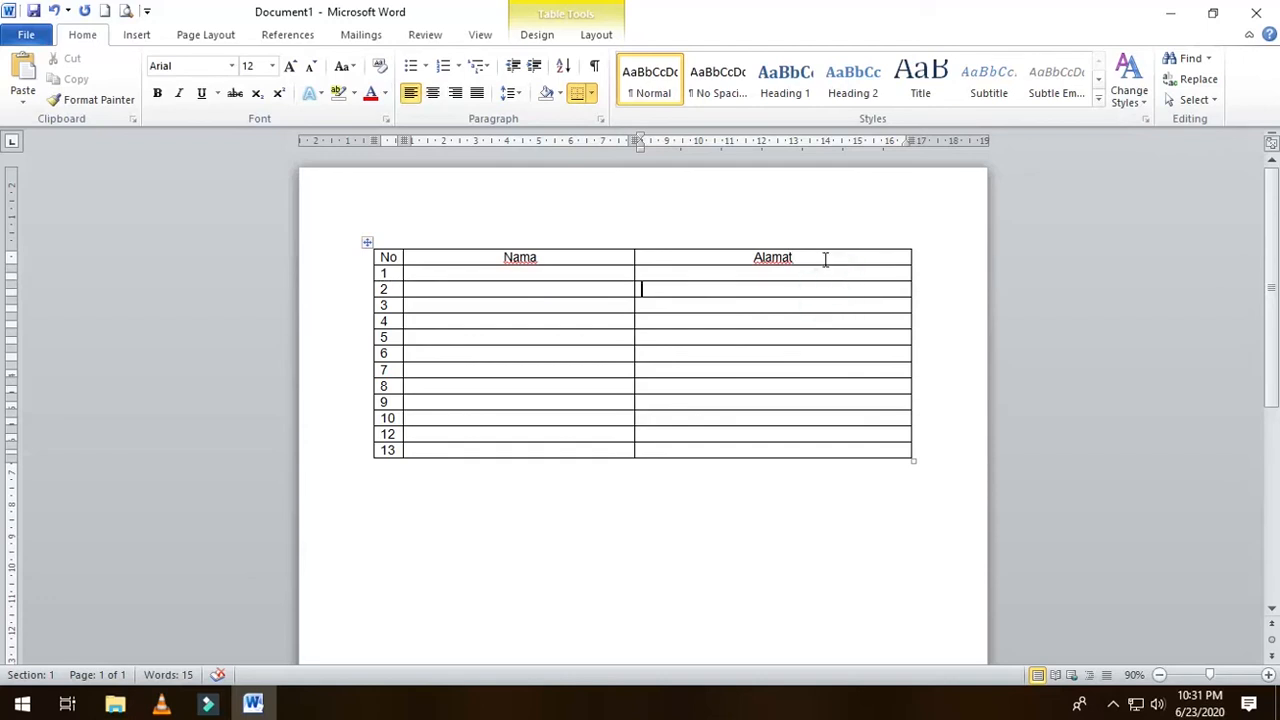
Insert an empty column to the right of the "Alamat" column.
click(826, 257)
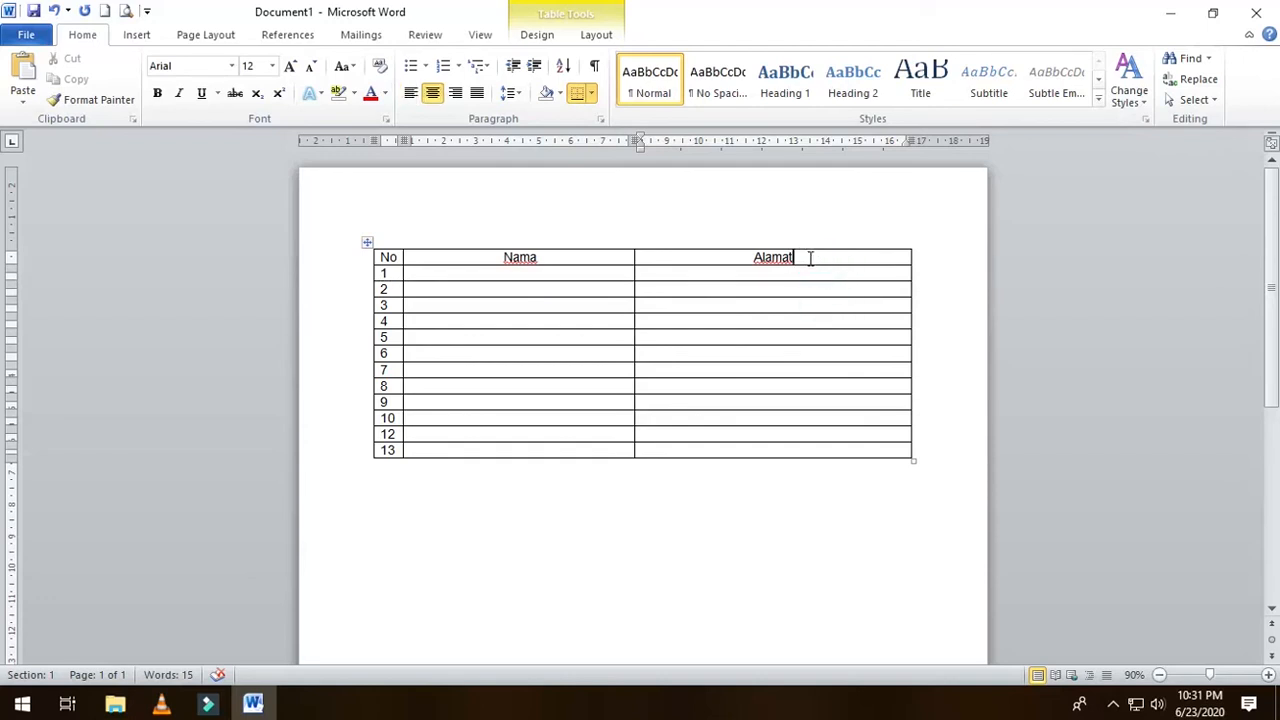
right_click(811, 258)
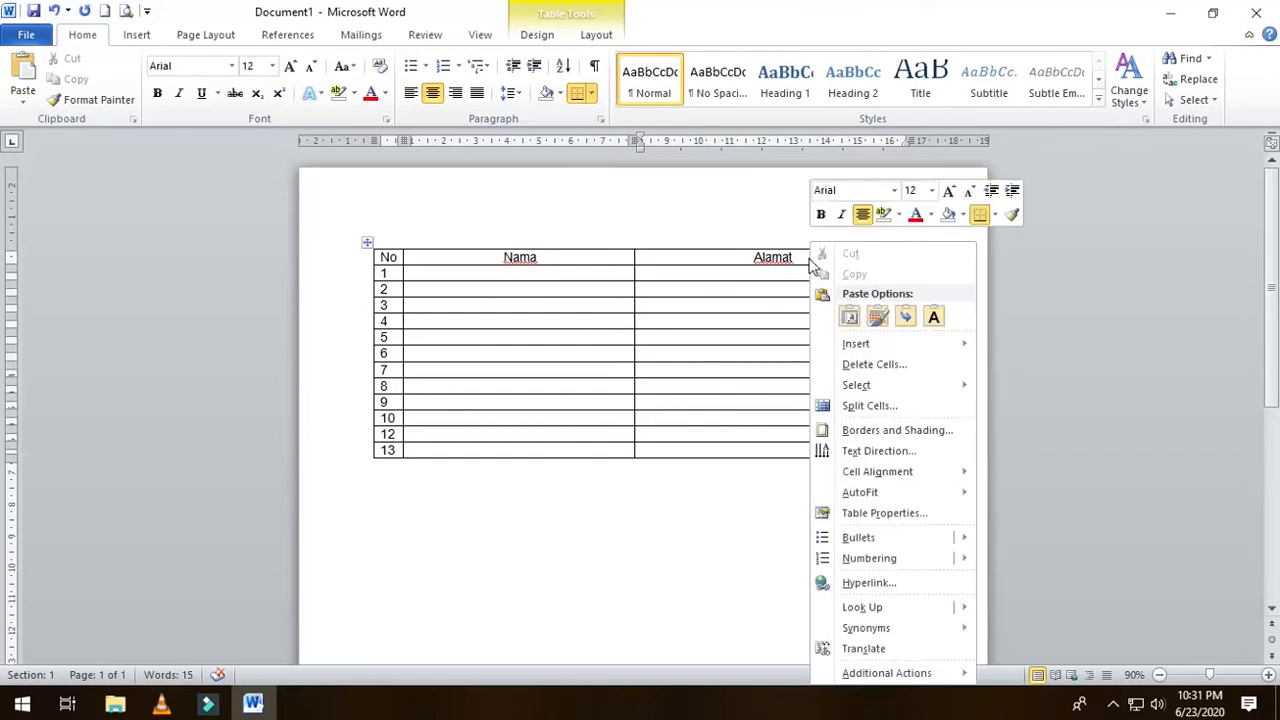
mouse_move(842, 347)
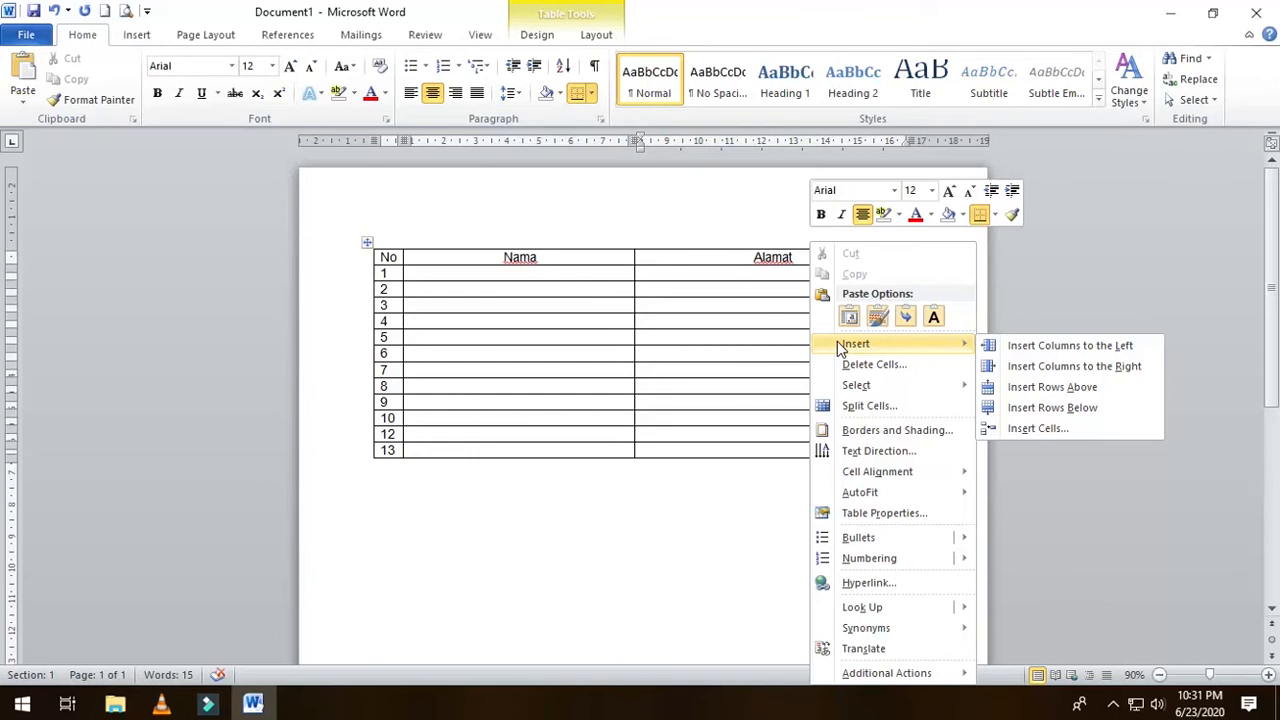
click(1036, 370)
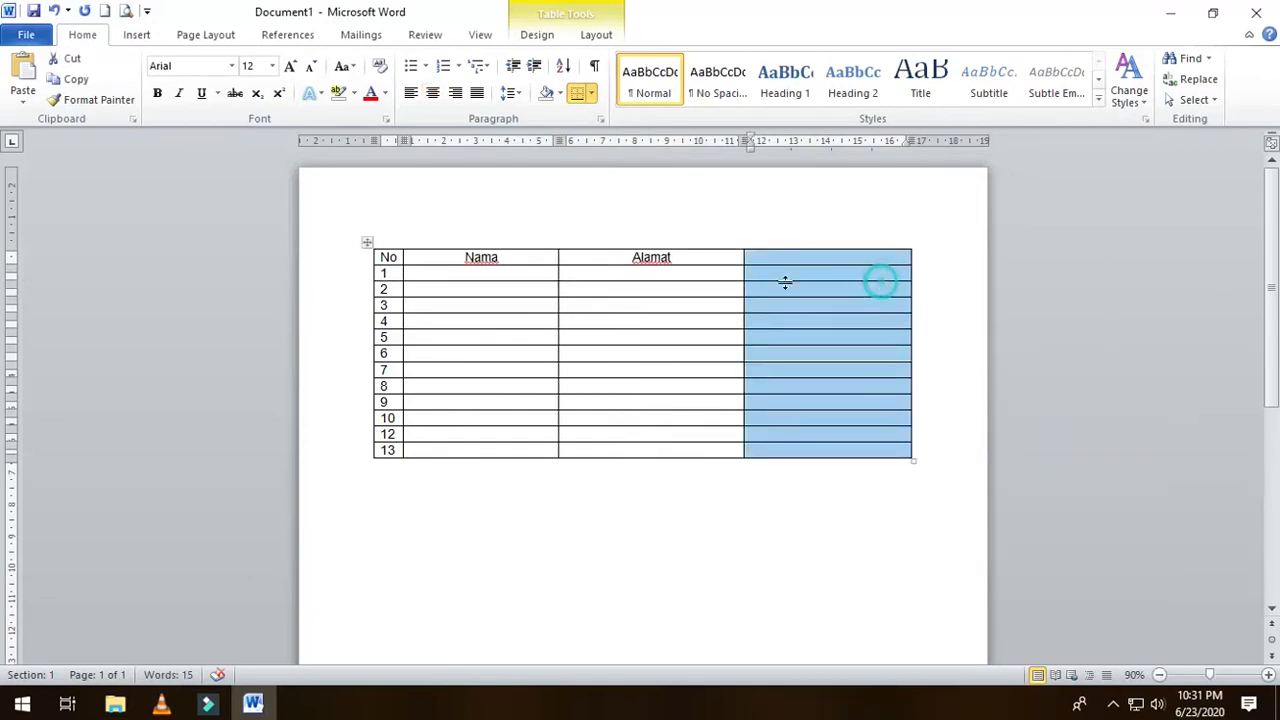
Insert an empty column between the "Nama" and "Alamat" columns.
click(576, 260)
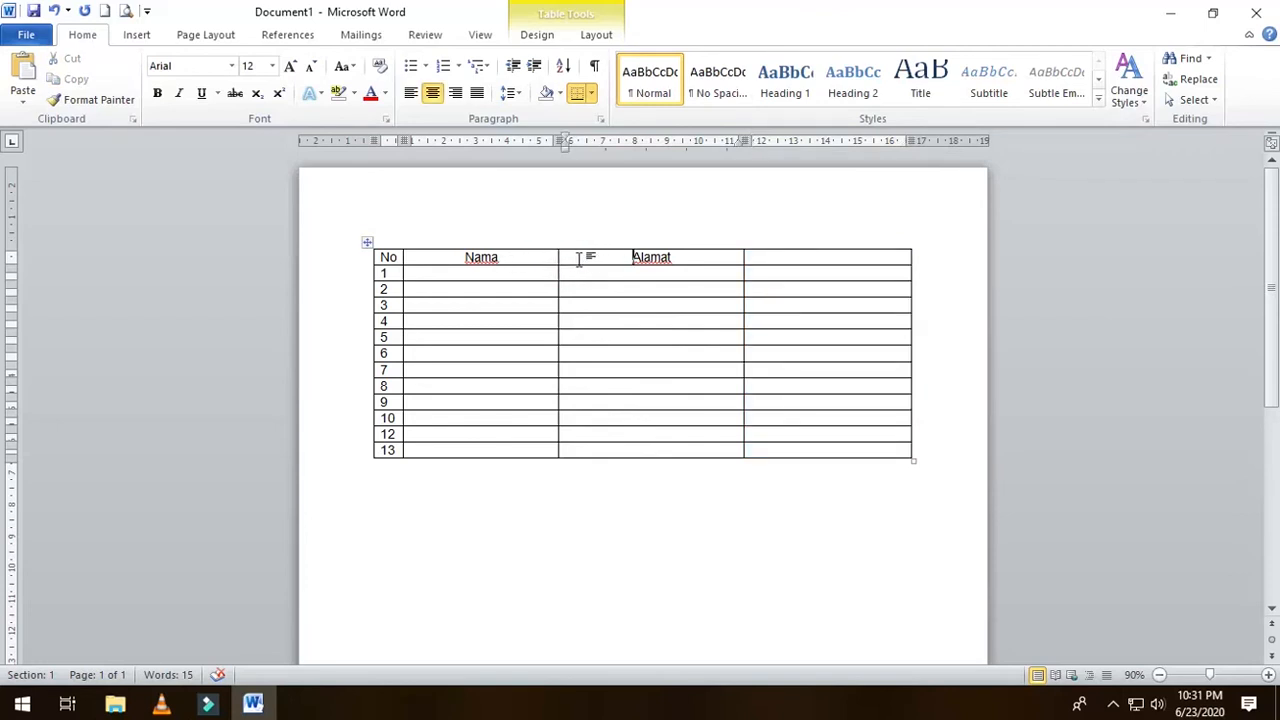
right_click(580, 259)
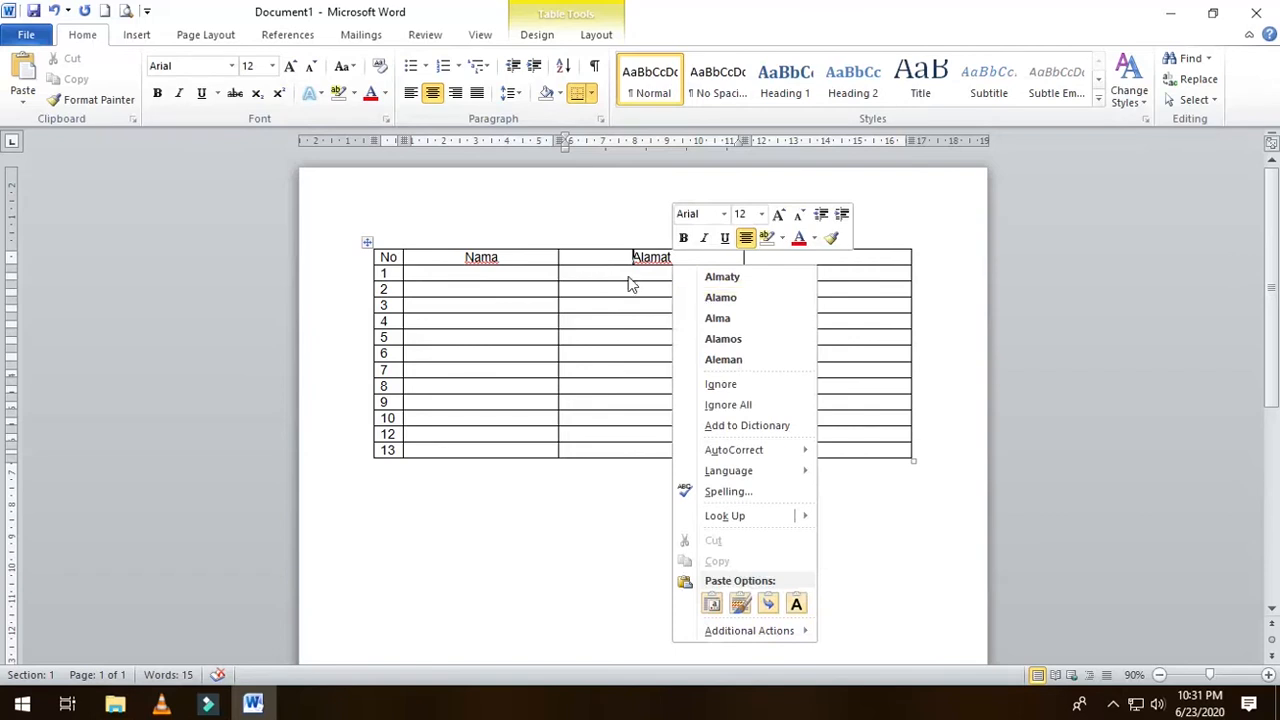
click(604, 258)
right_click(632, 259)
click(614, 286)
right_click(689, 260)
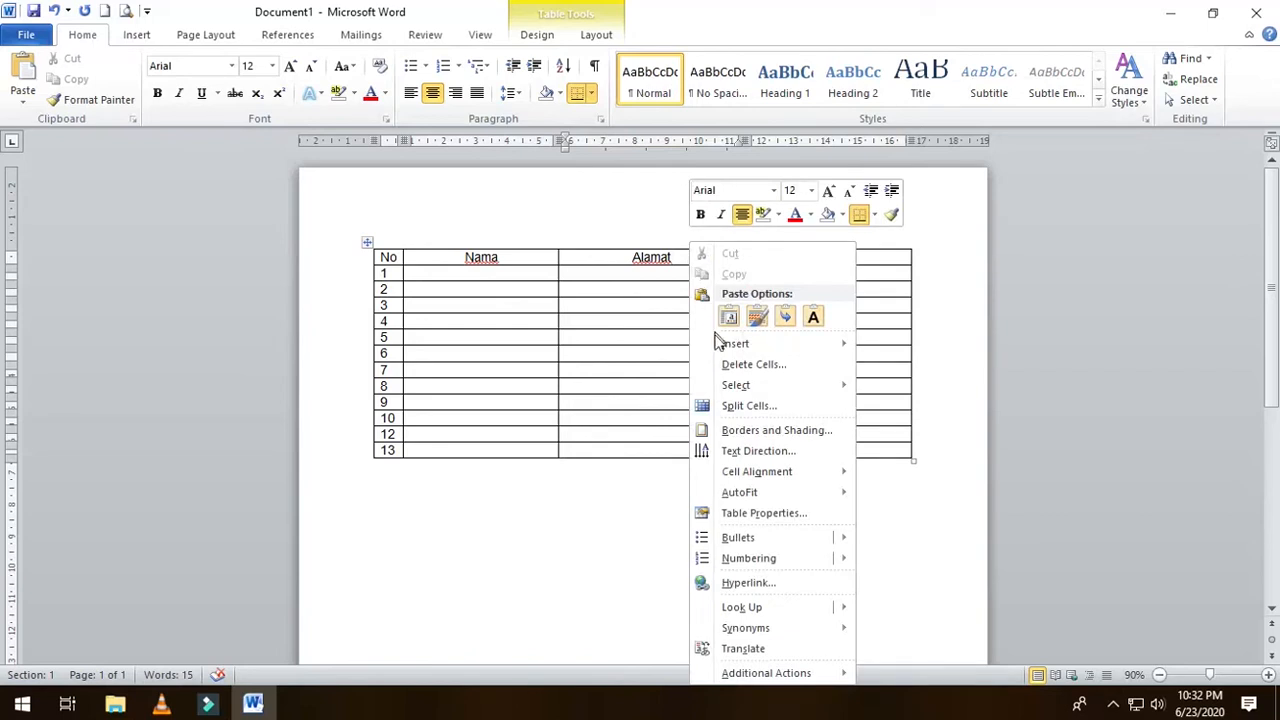
mouse_move(735, 344)
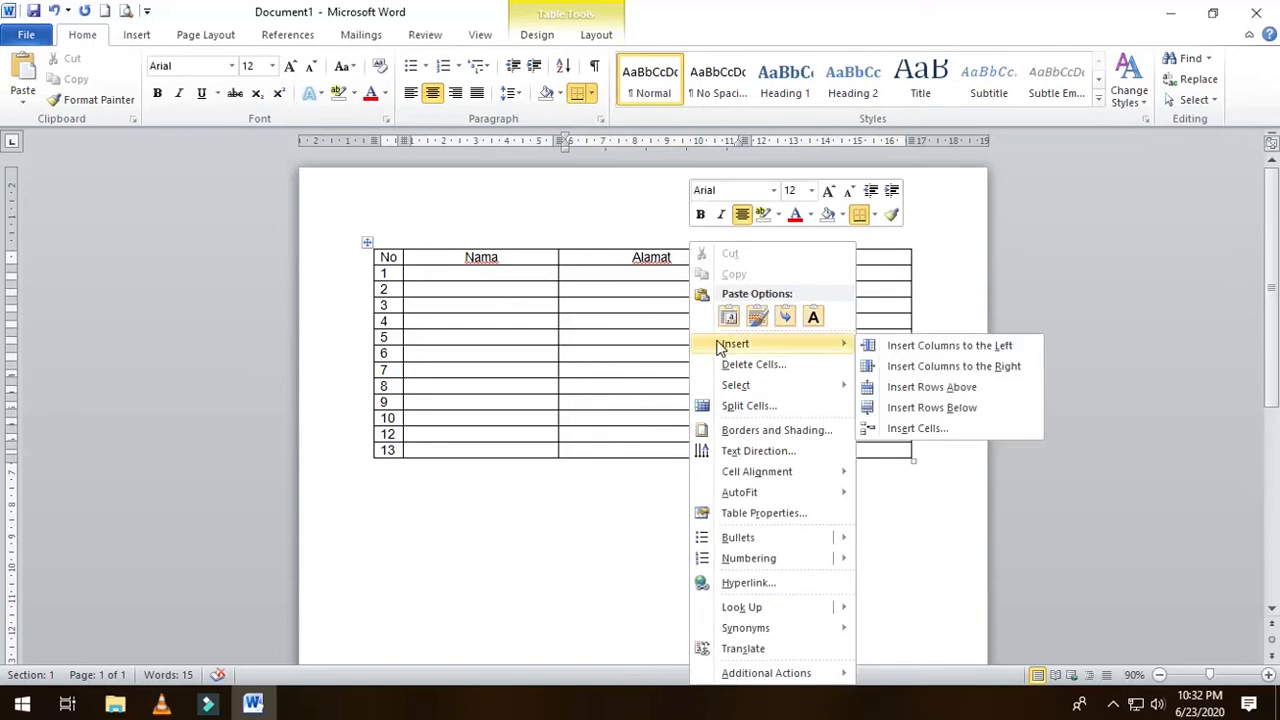
click(900, 350)
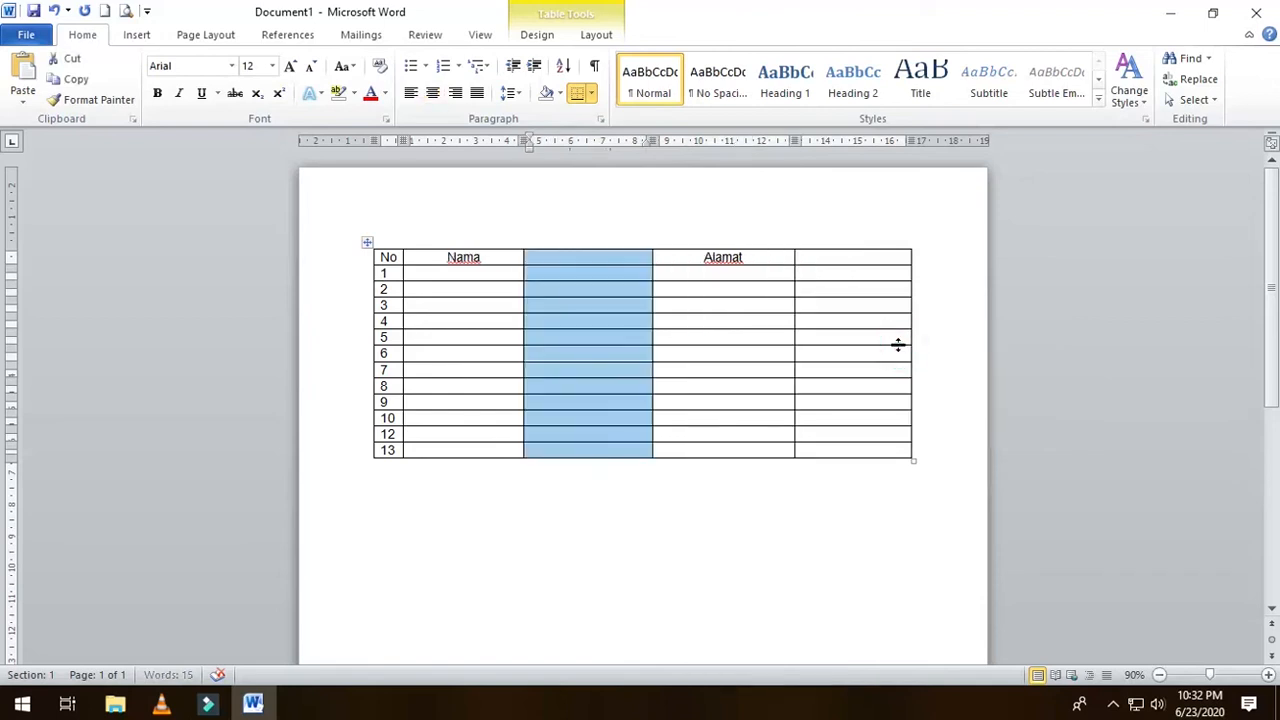
Head the empty column before "Alamat" with "tanggal" and the empty last column with "paraf".
click(581, 265)
click(593, 320)
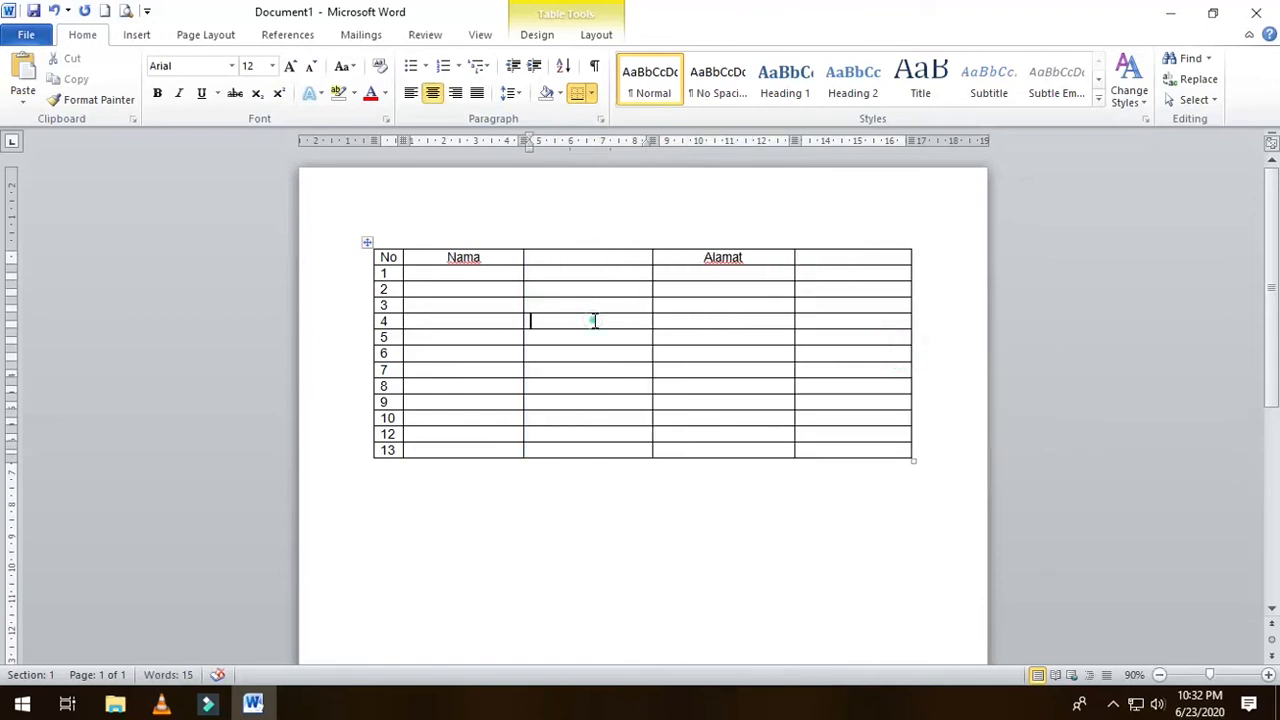
click(563, 254)
text(tangg)
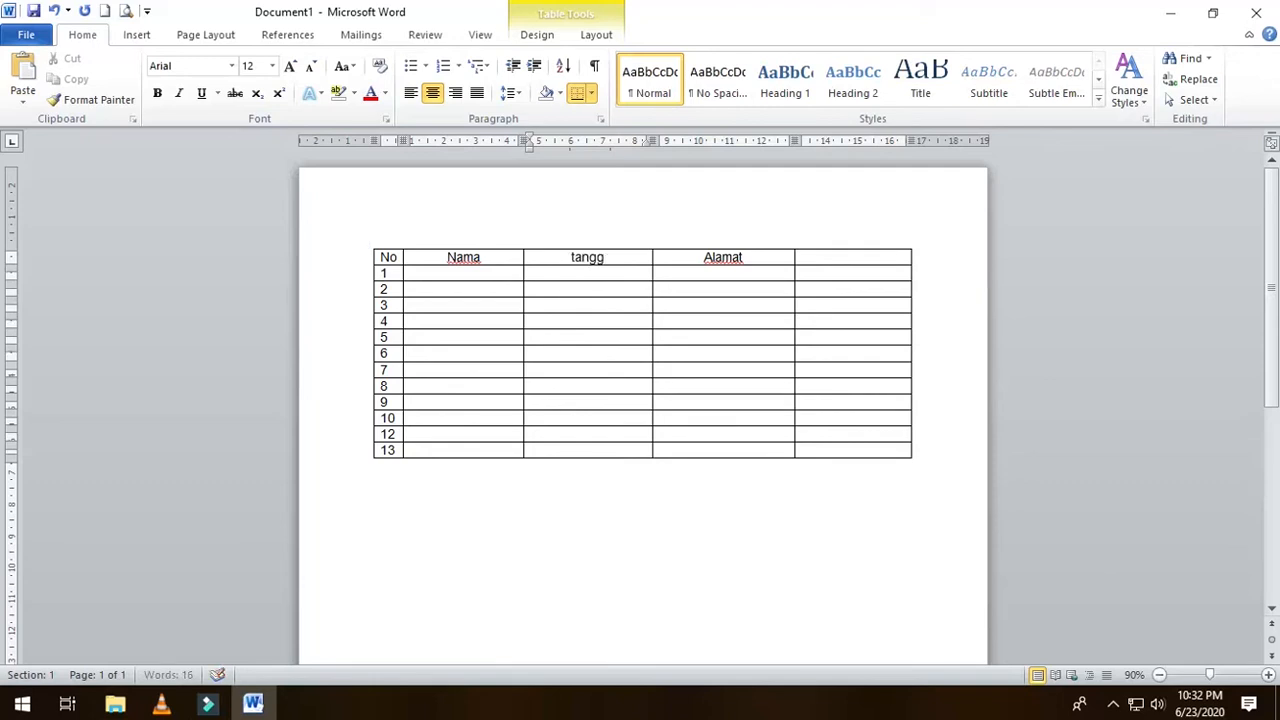
text(al)
click(835, 257)
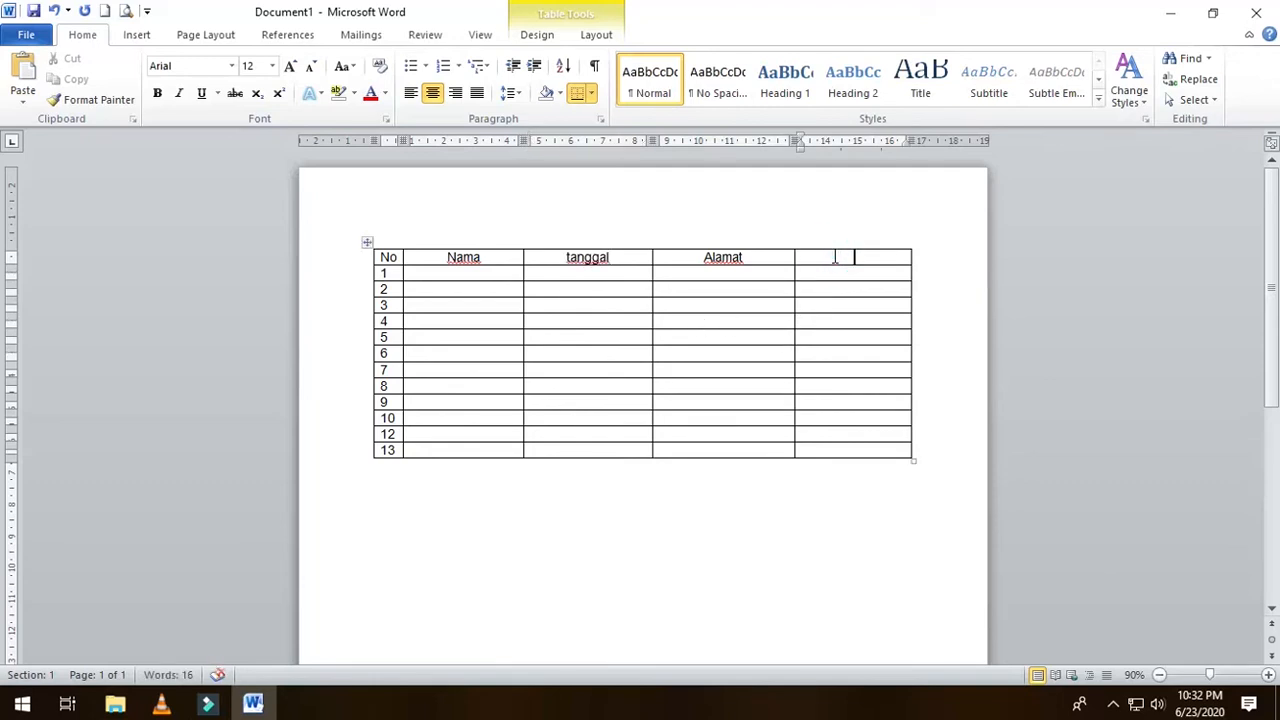
text(paraf)
click(697, 525)
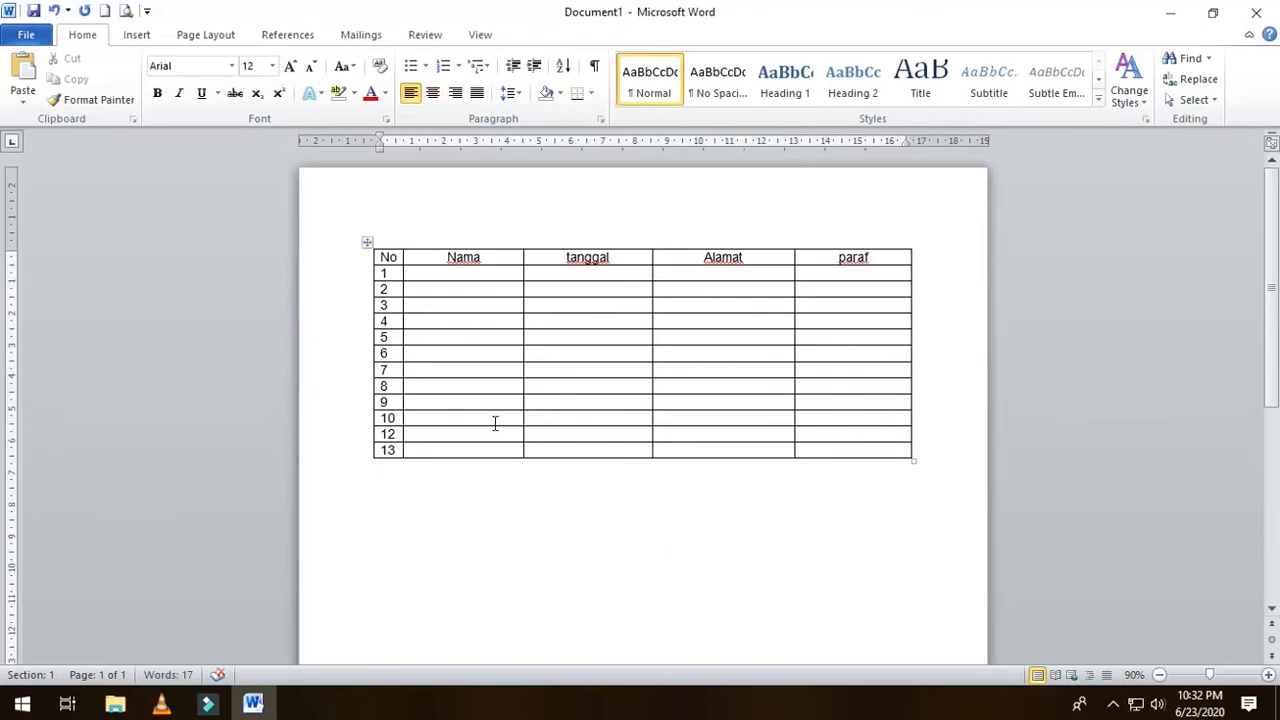
drag(390, 239, 846, 246)
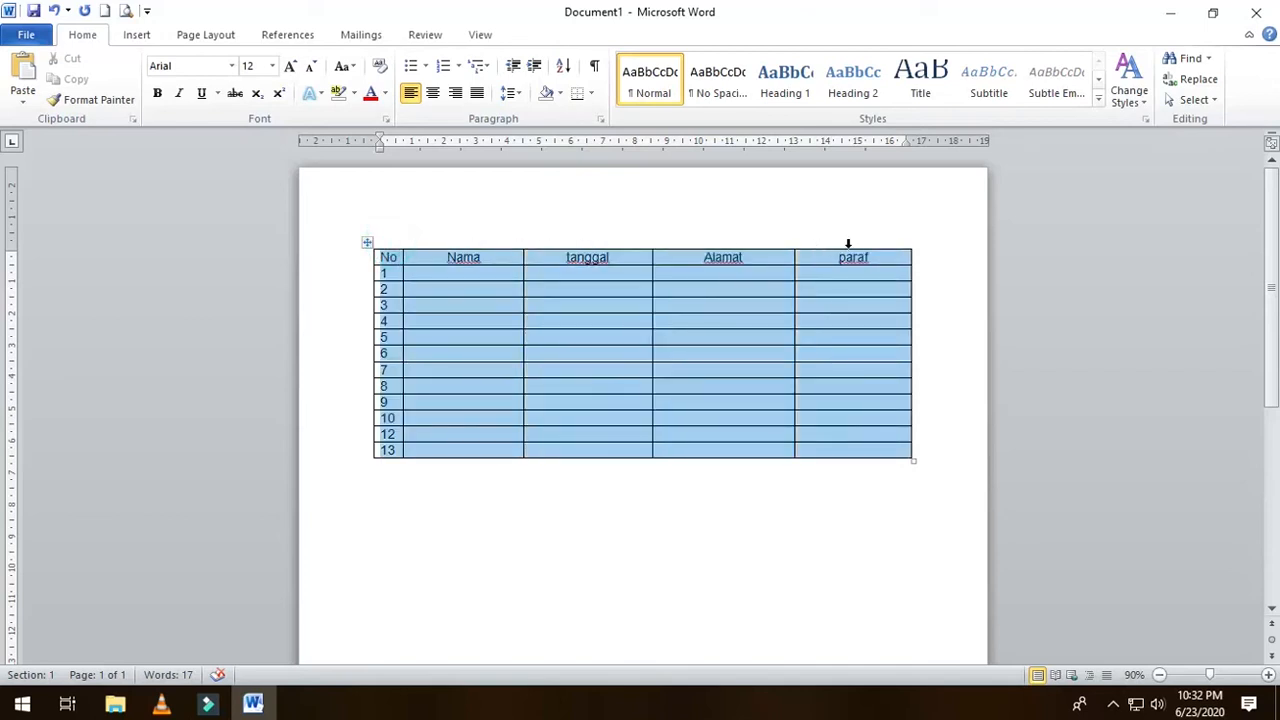
click(688, 502)
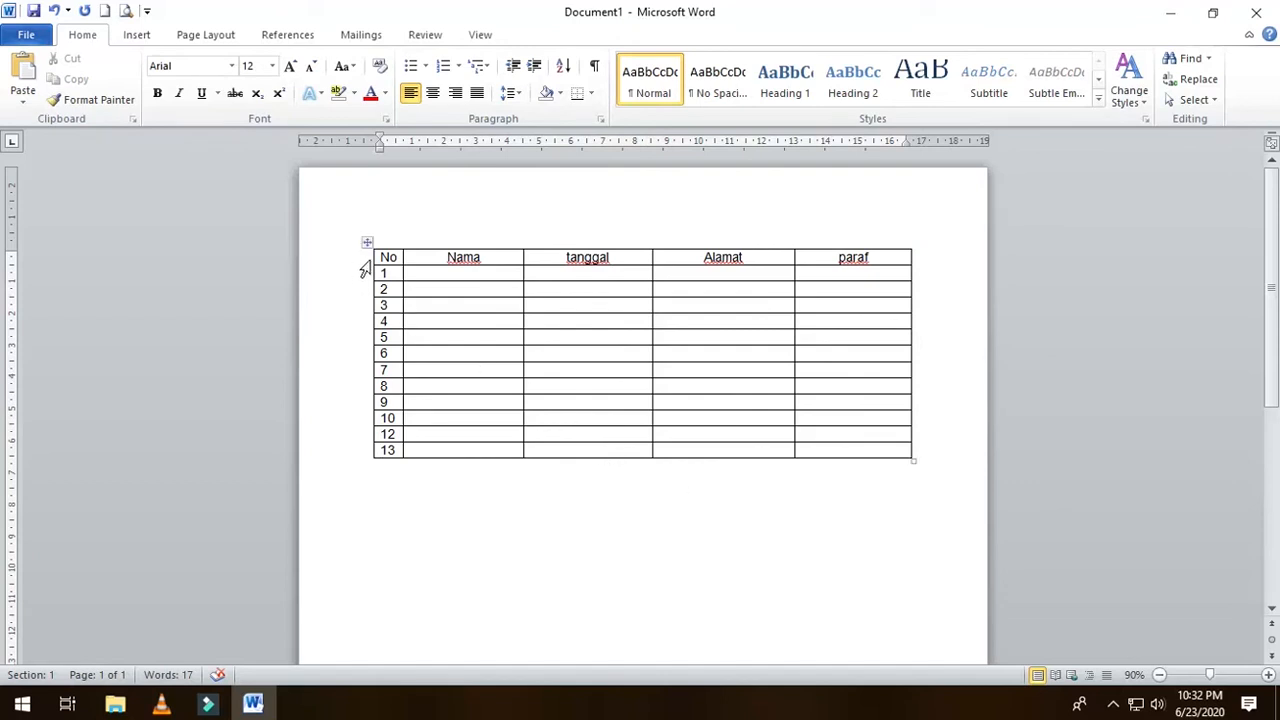
drag(375, 263, 402, 485)
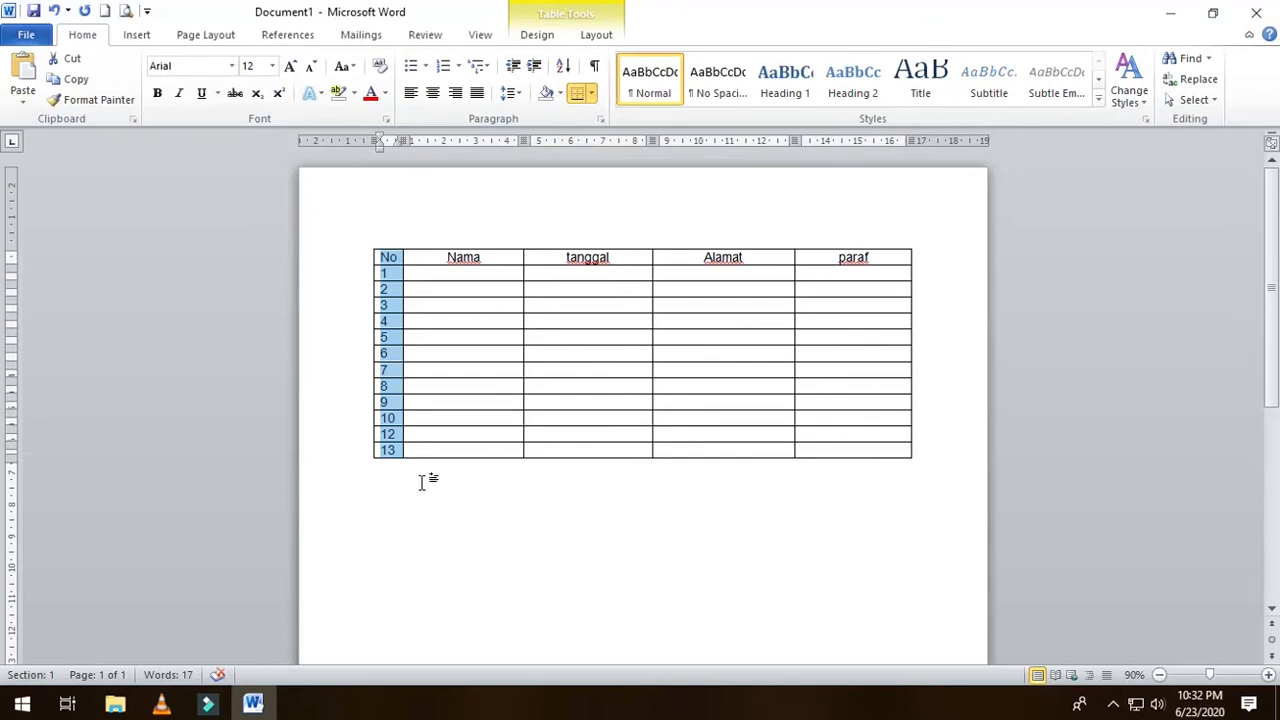
click(422, 480)
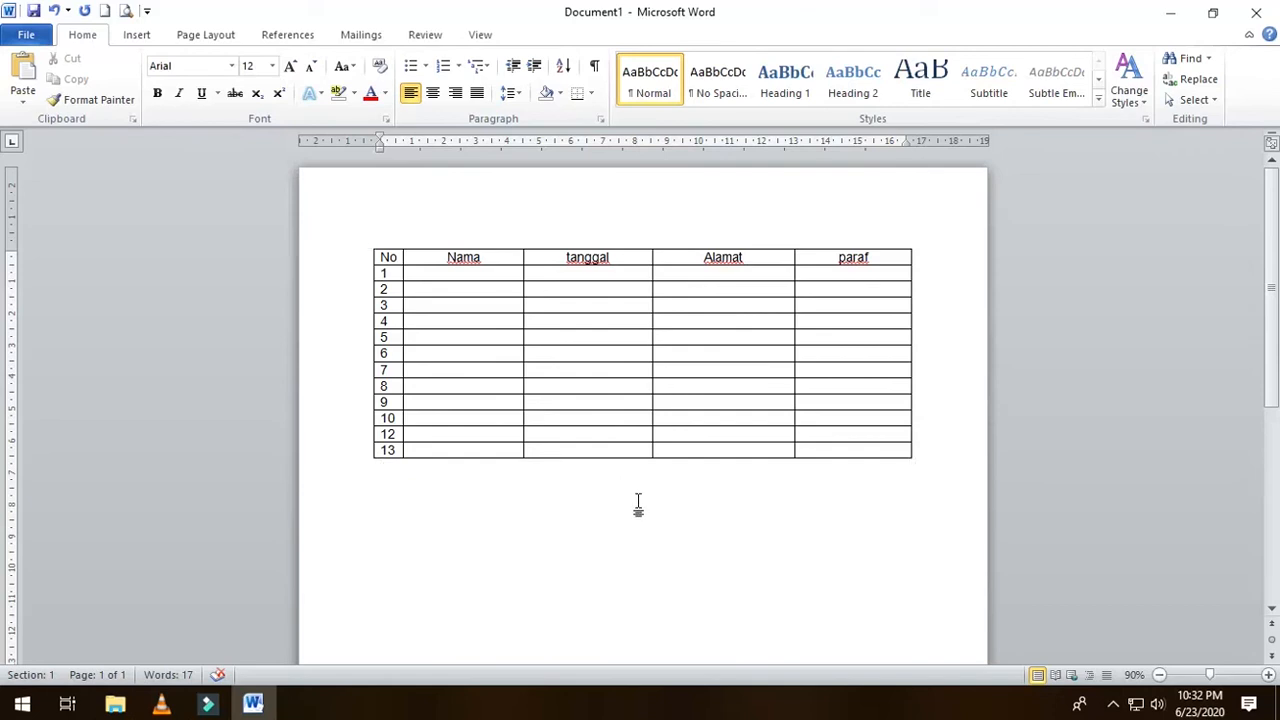
Insert a table with 20 columns and 100 rows below the existing table, using the Insert Table dialog.
click(400, 496)
click(137, 38)
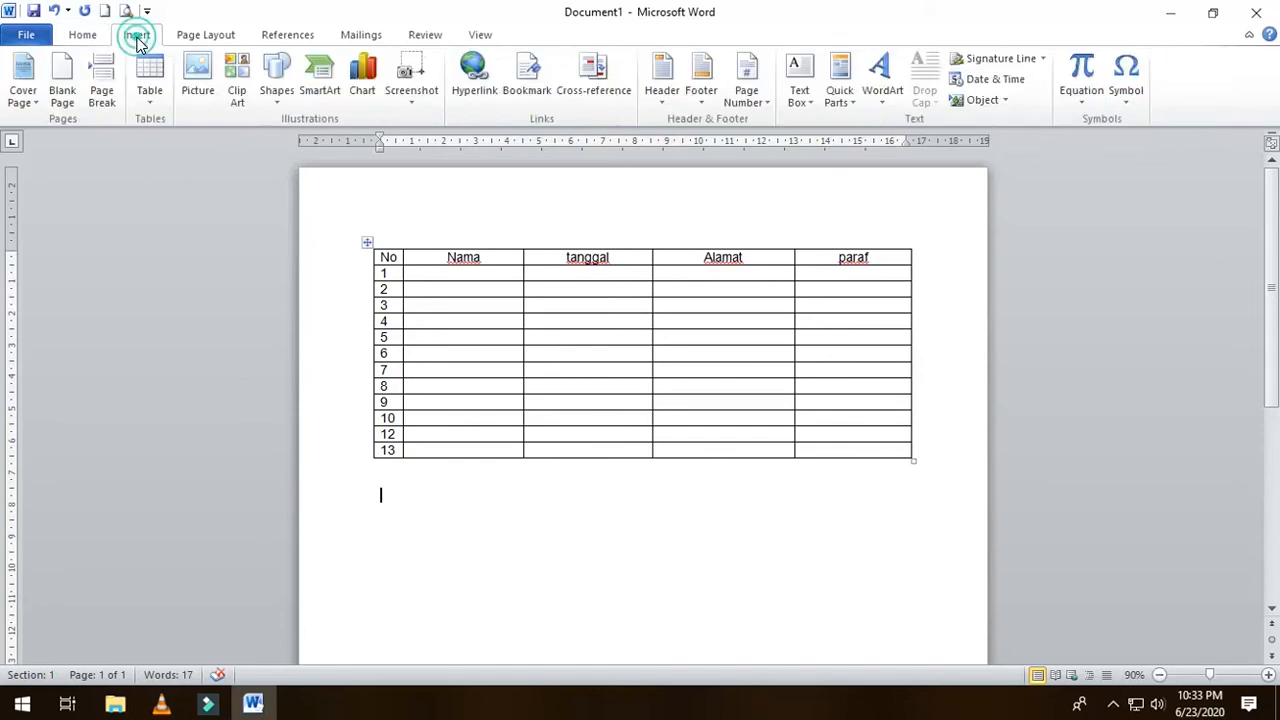
click(149, 85)
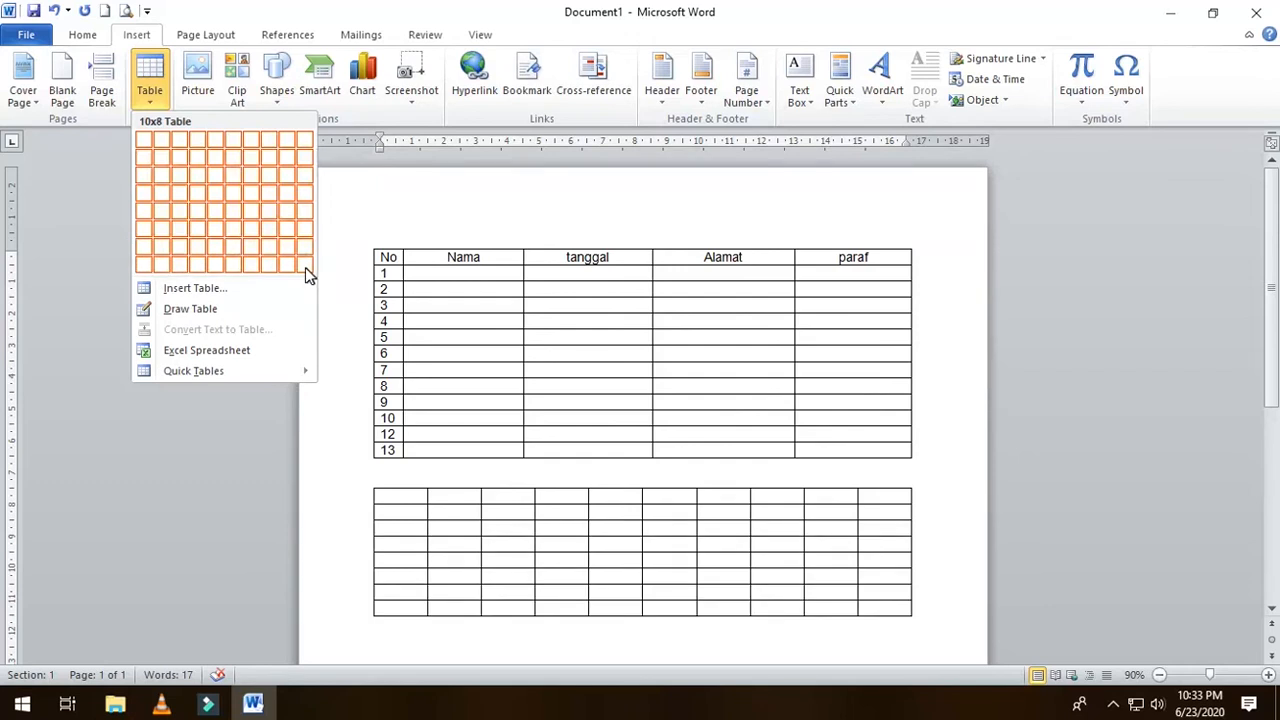
click(207, 287)
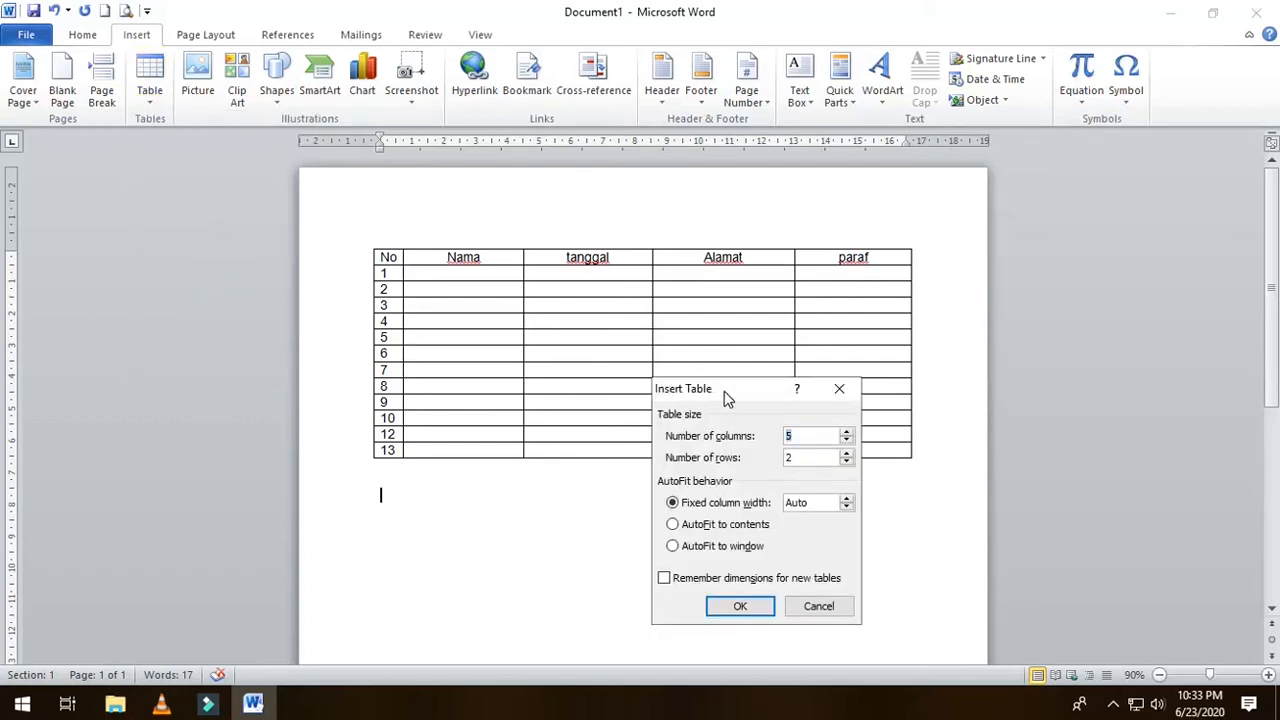
drag(724, 391, 690, 475)
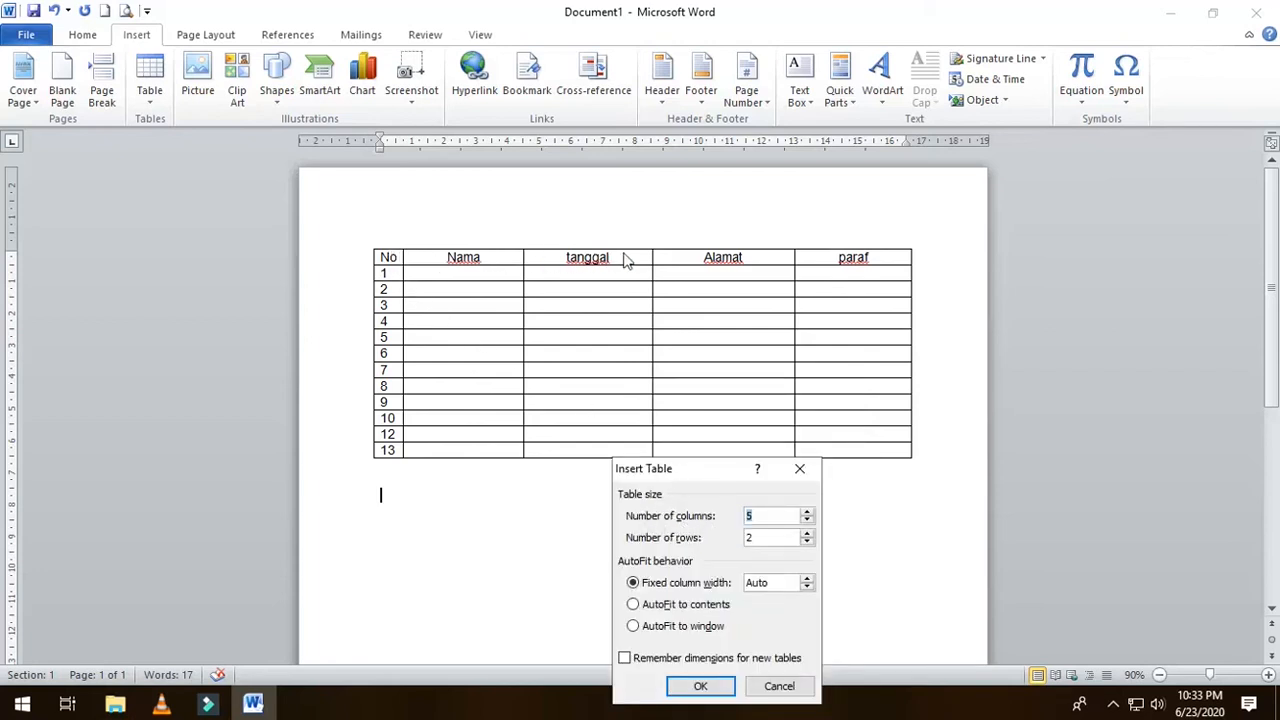
click(757, 516)
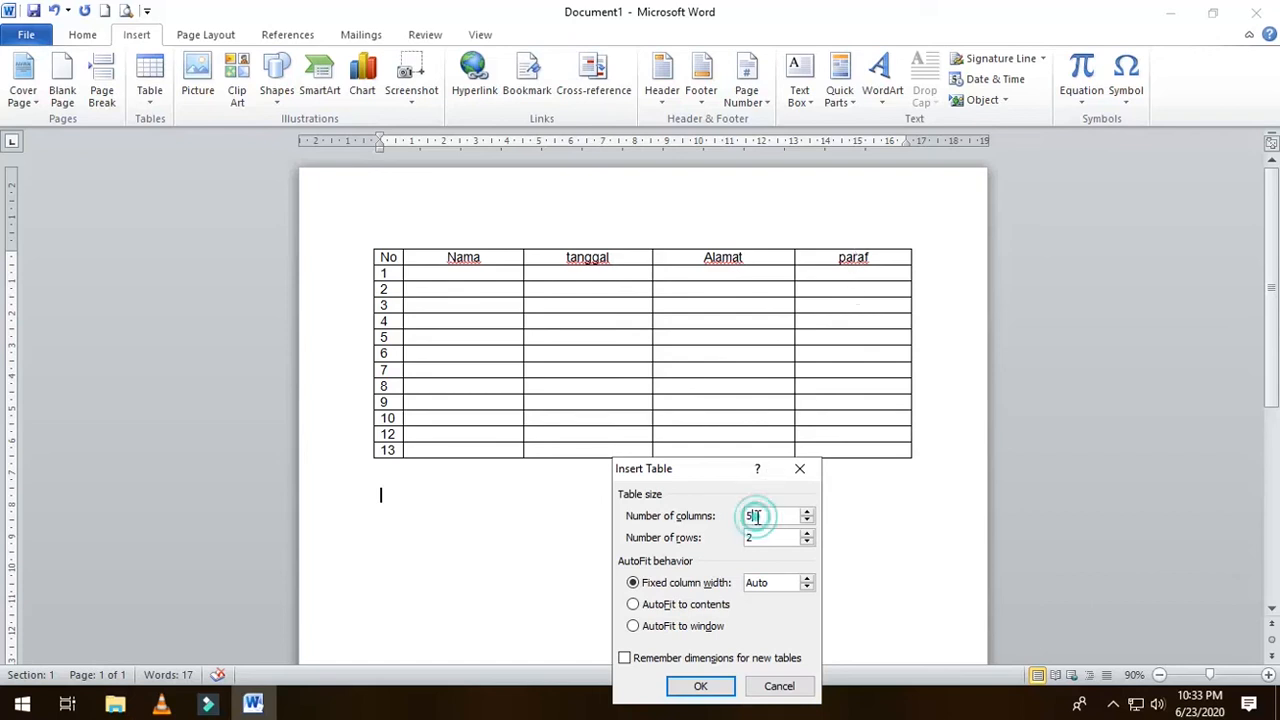
key(BackSpace)
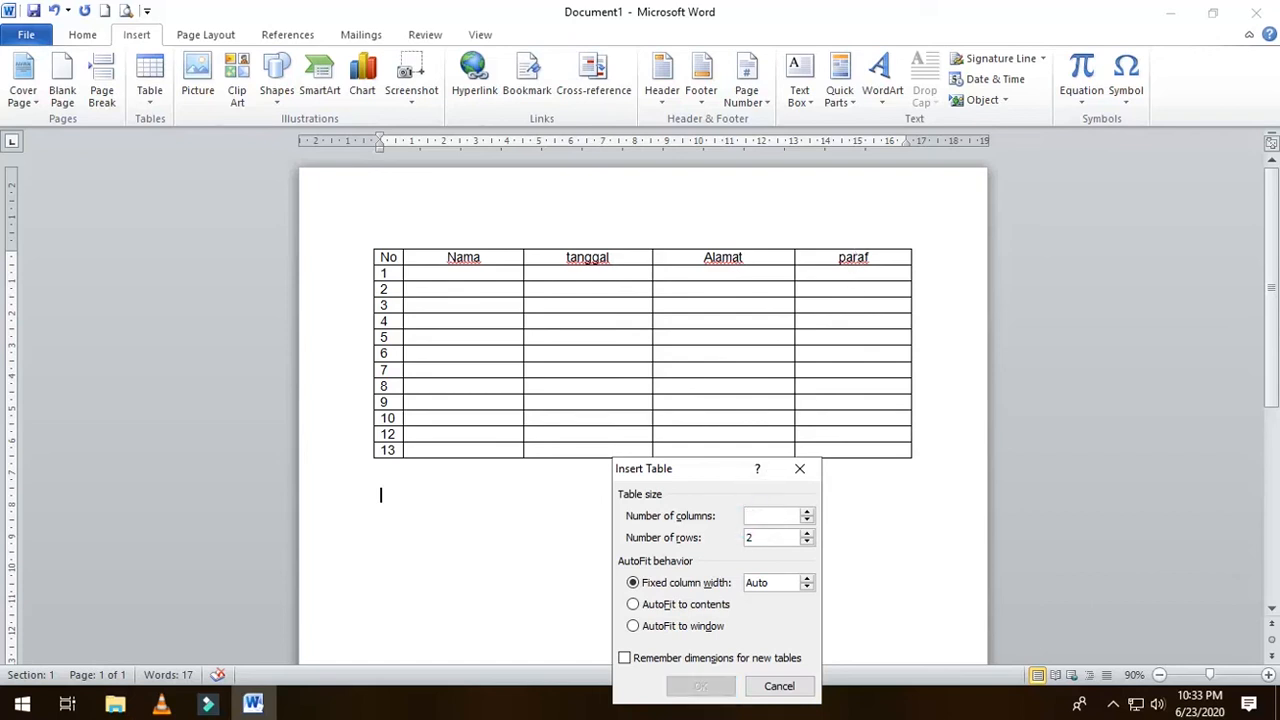
text(20)
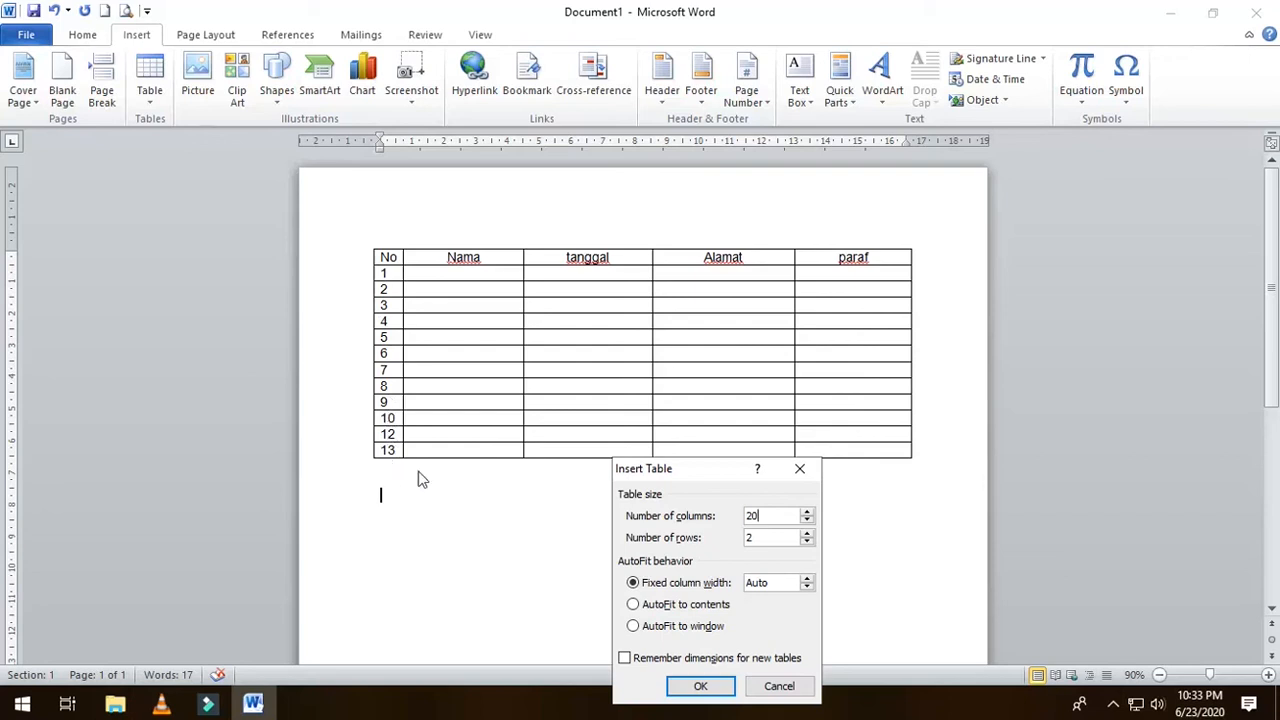
click(781, 538)
key(BackSpace)
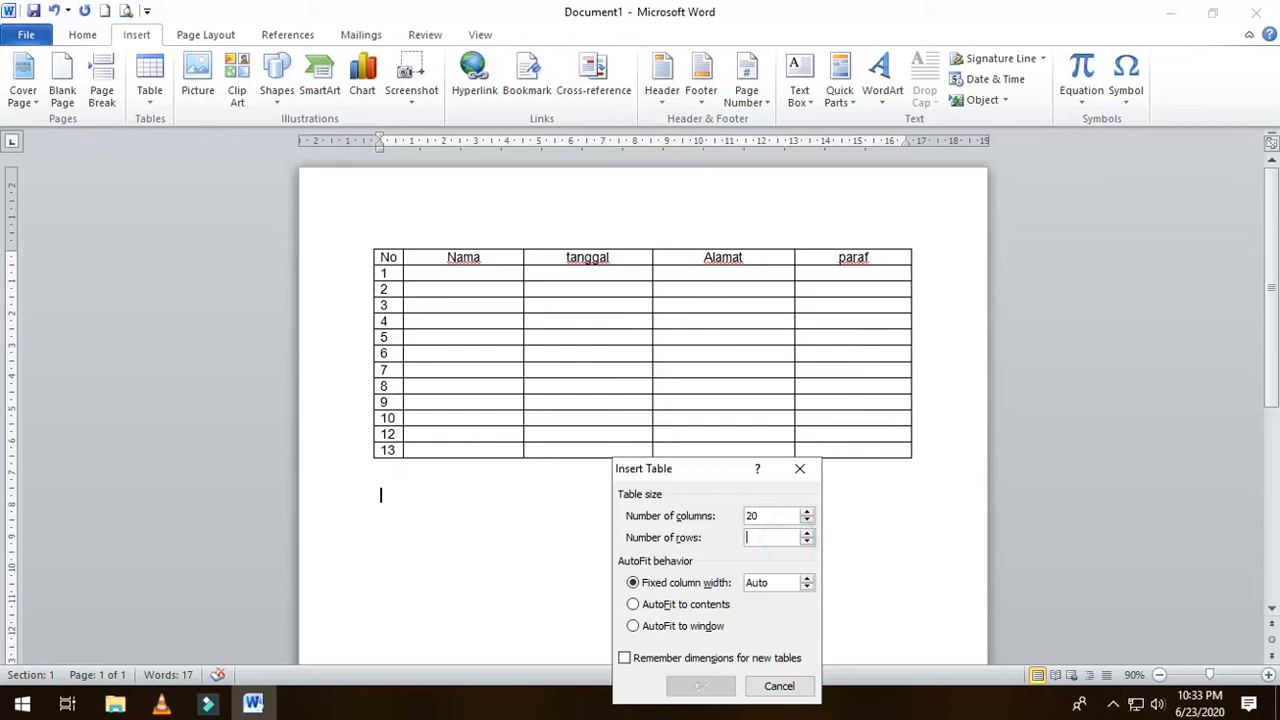
text(100)
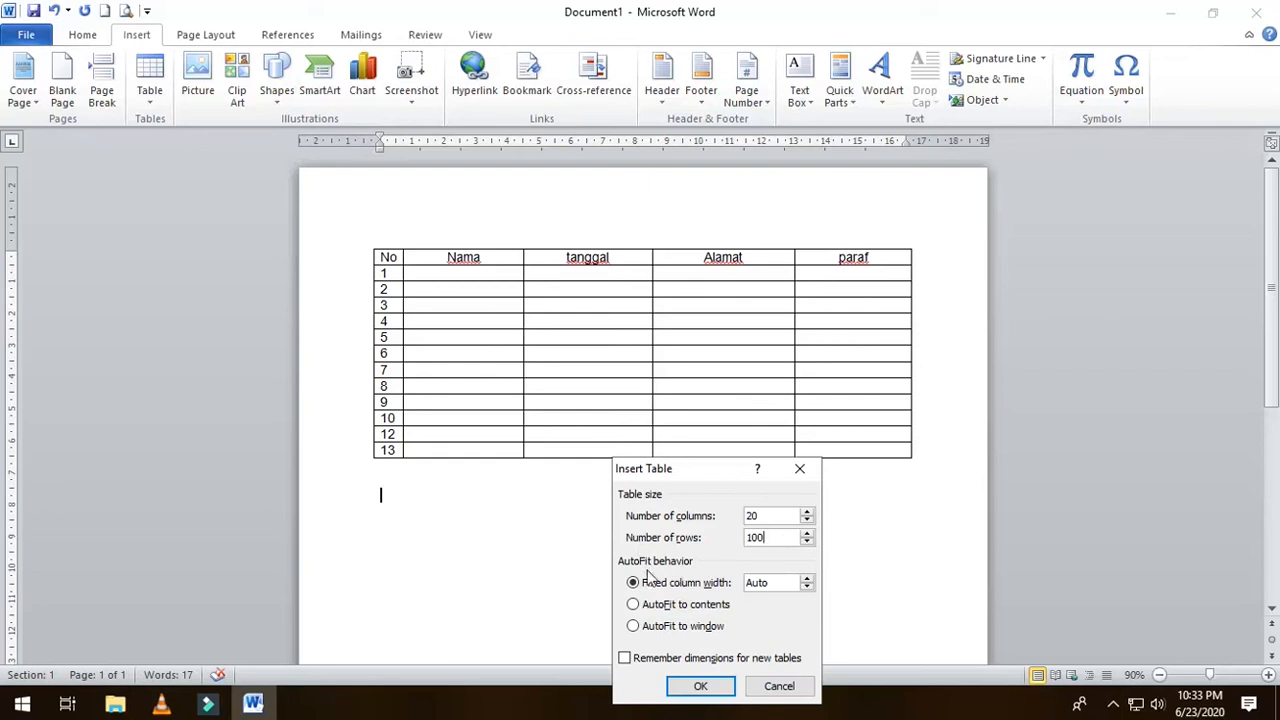
click(698, 693)
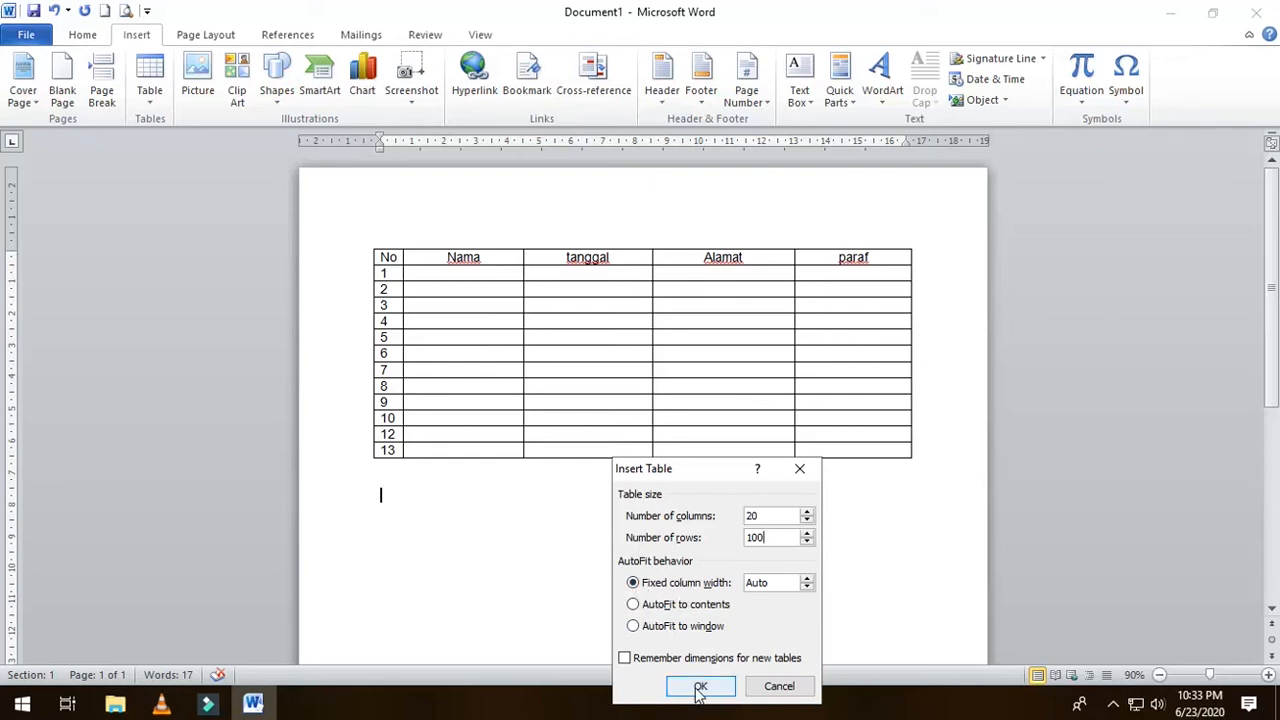
click(698, 695)
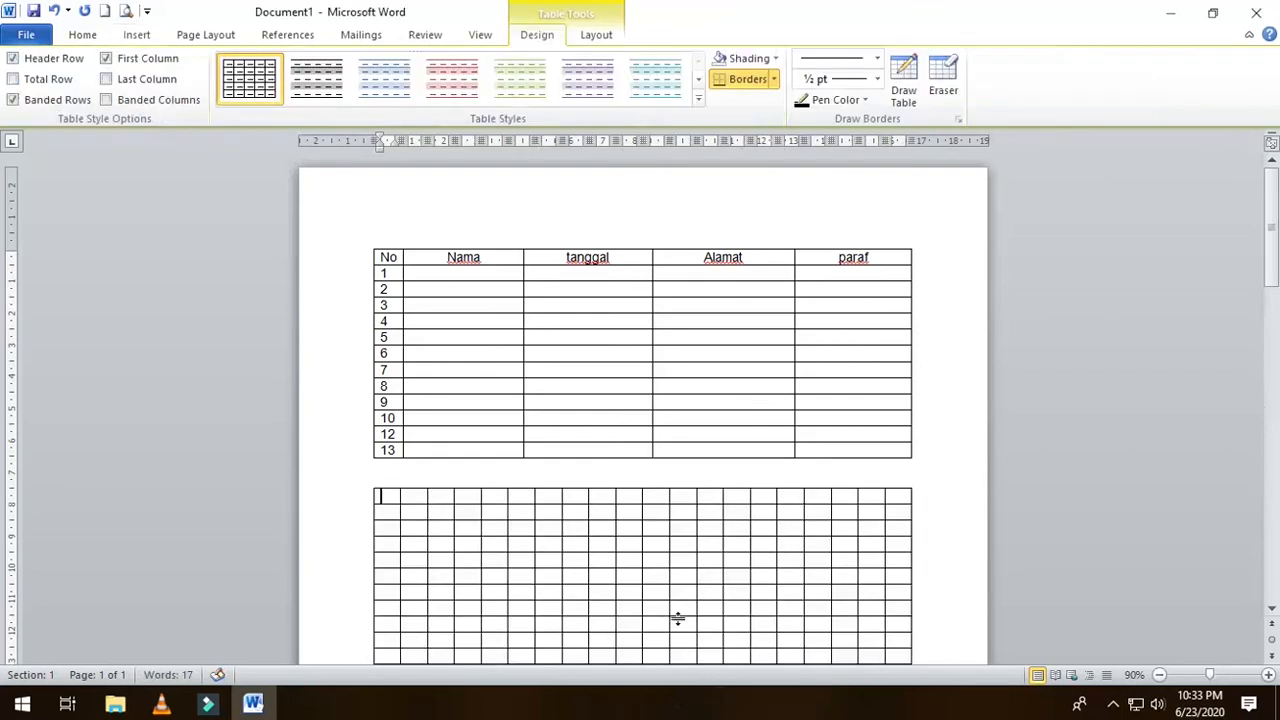
Examine the new table's columns along its first row and its rows across the following pages.
scroll(667, 577, down, 3)
scroll(667, 577, down, 3)
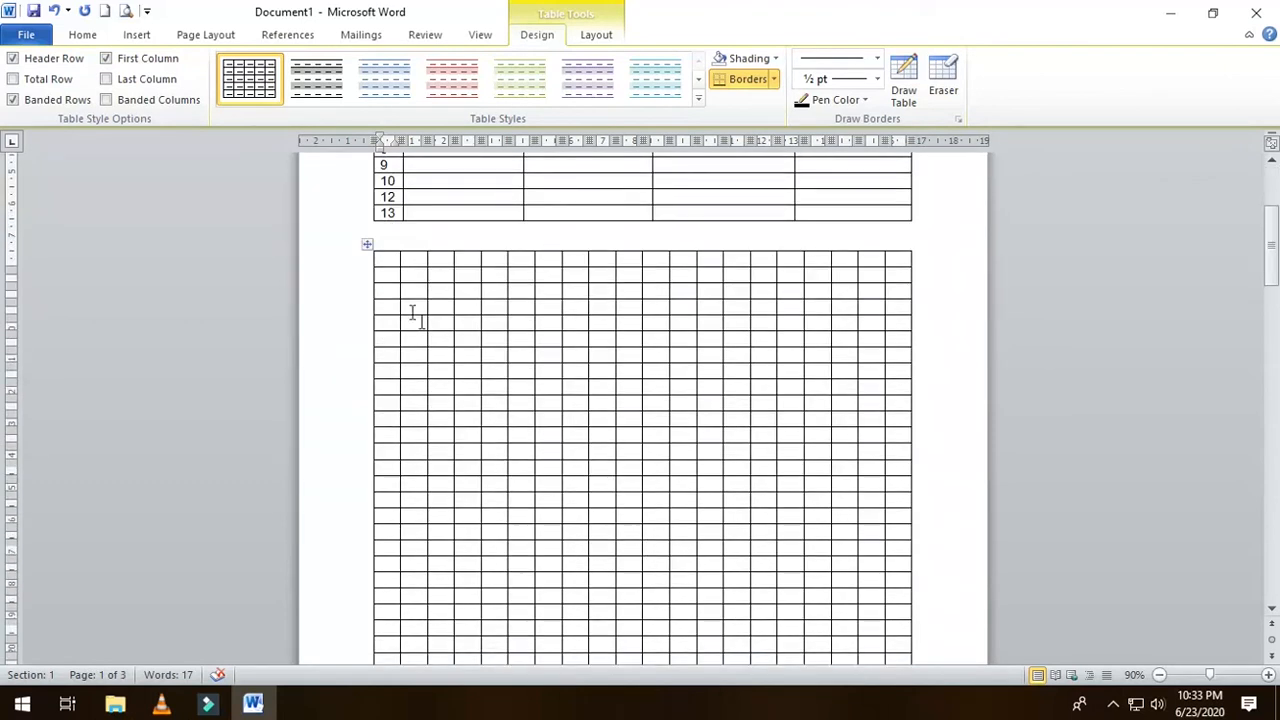
click(410, 259)
click(442, 258)
click(476, 259)
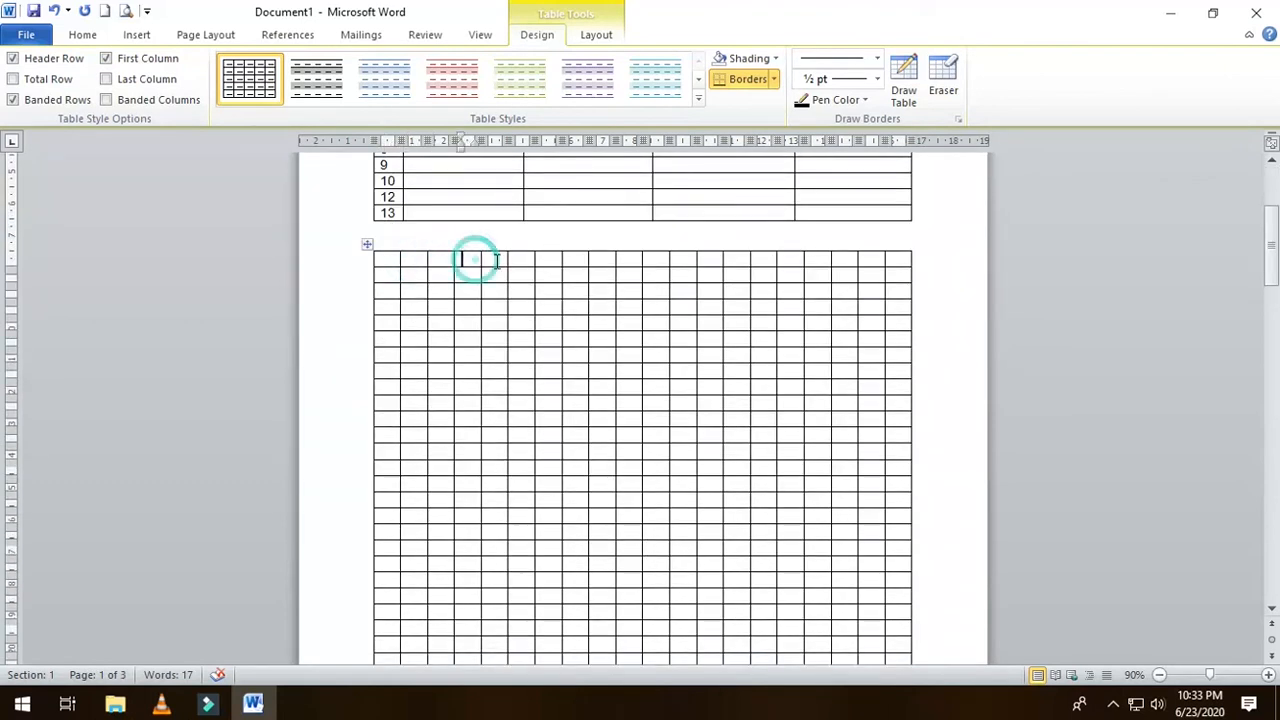
click(496, 259)
click(524, 258)
click(556, 259)
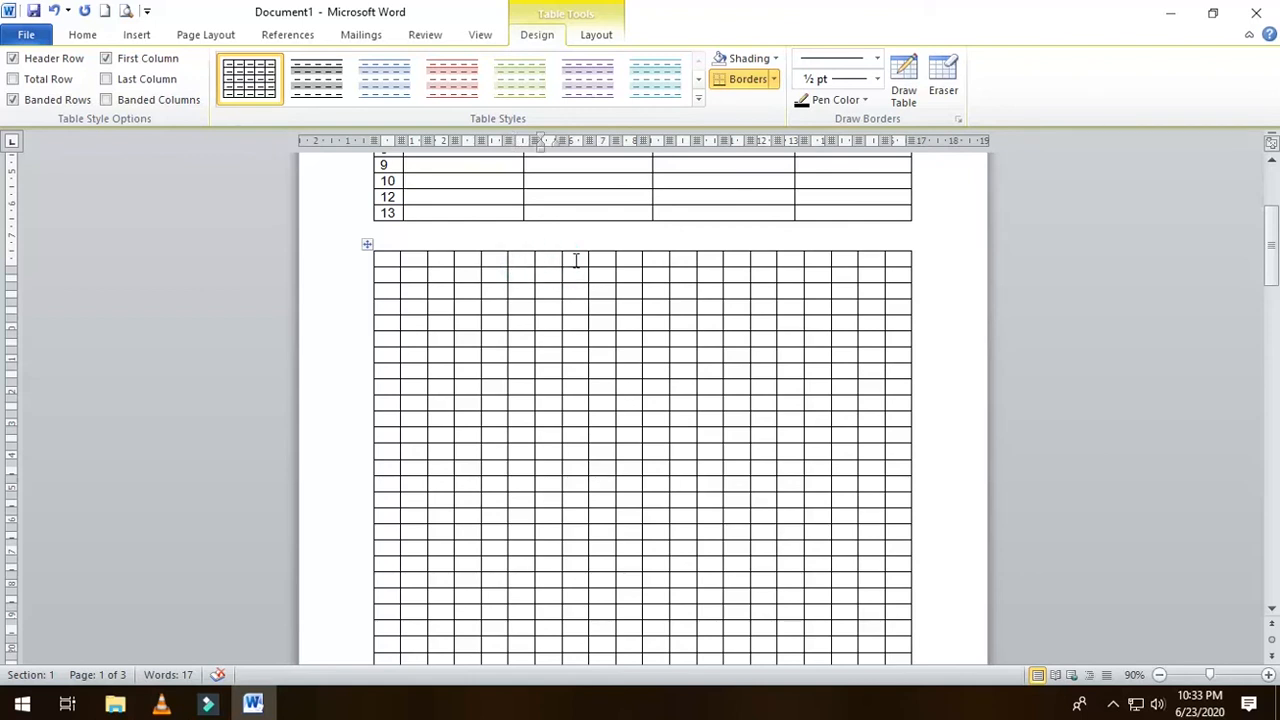
click(576, 260)
click(606, 259)
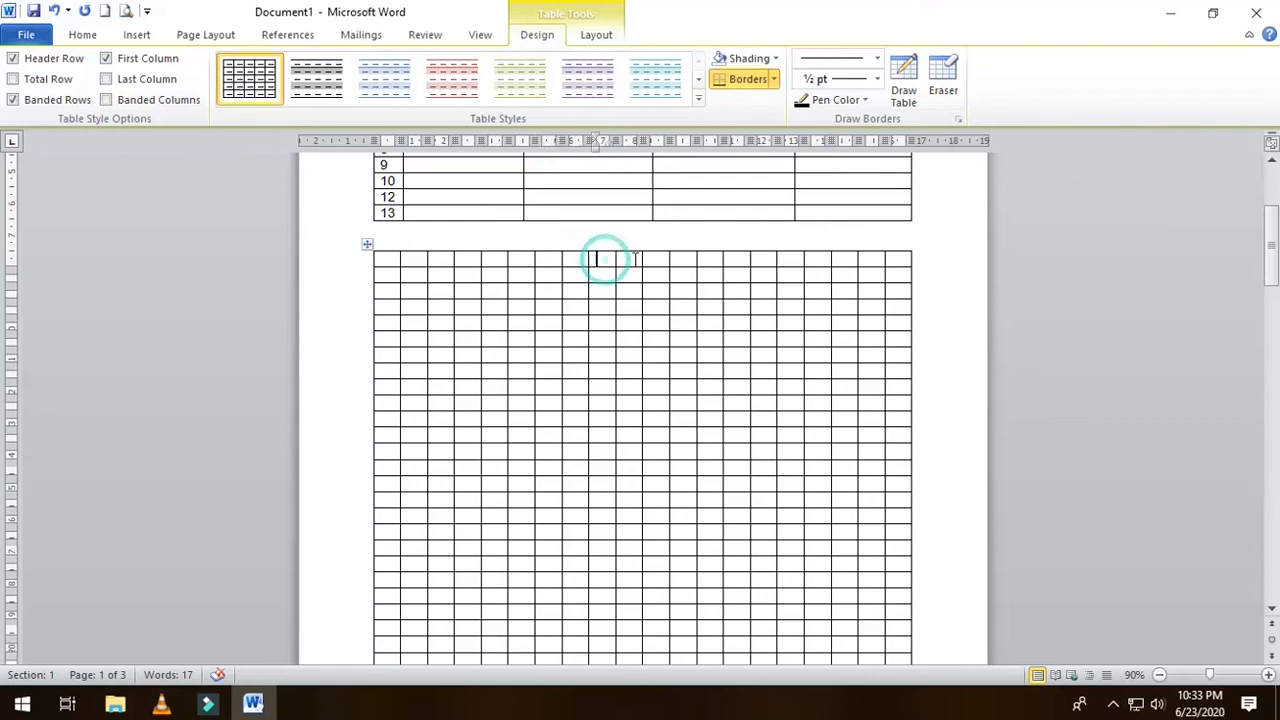
click(633, 259)
click(653, 260)
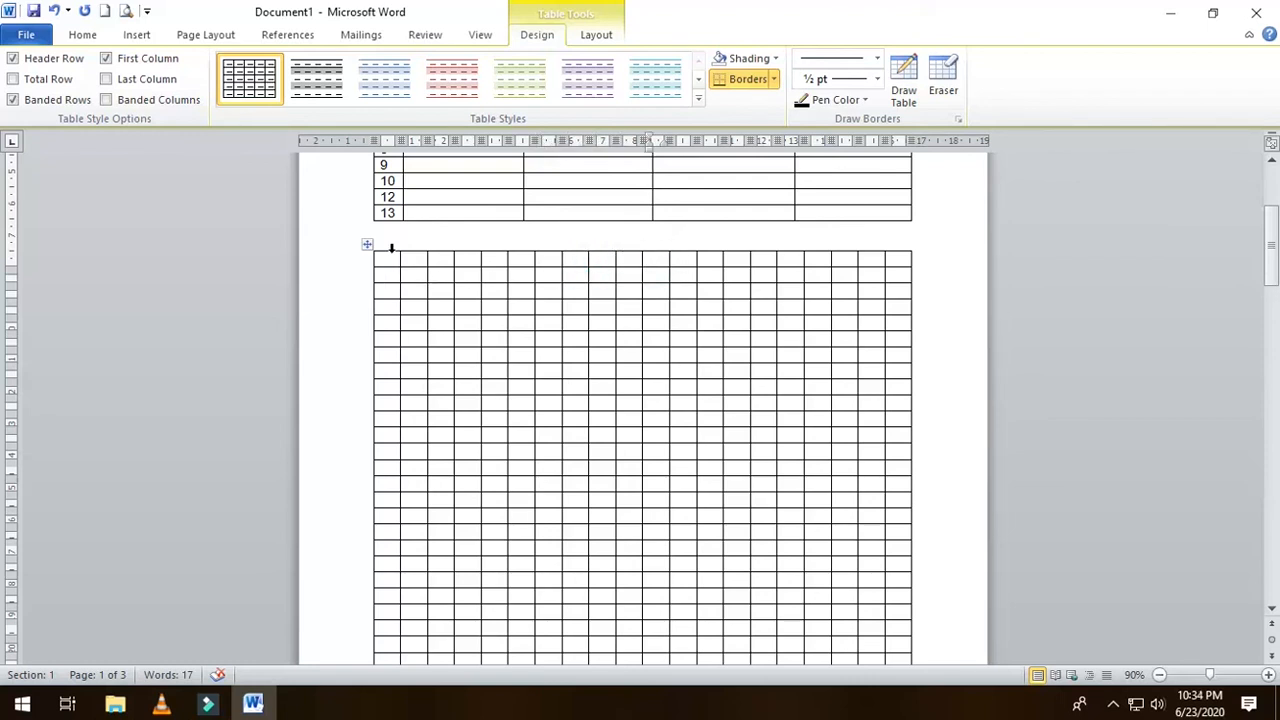
scroll(451, 349, down, 10)
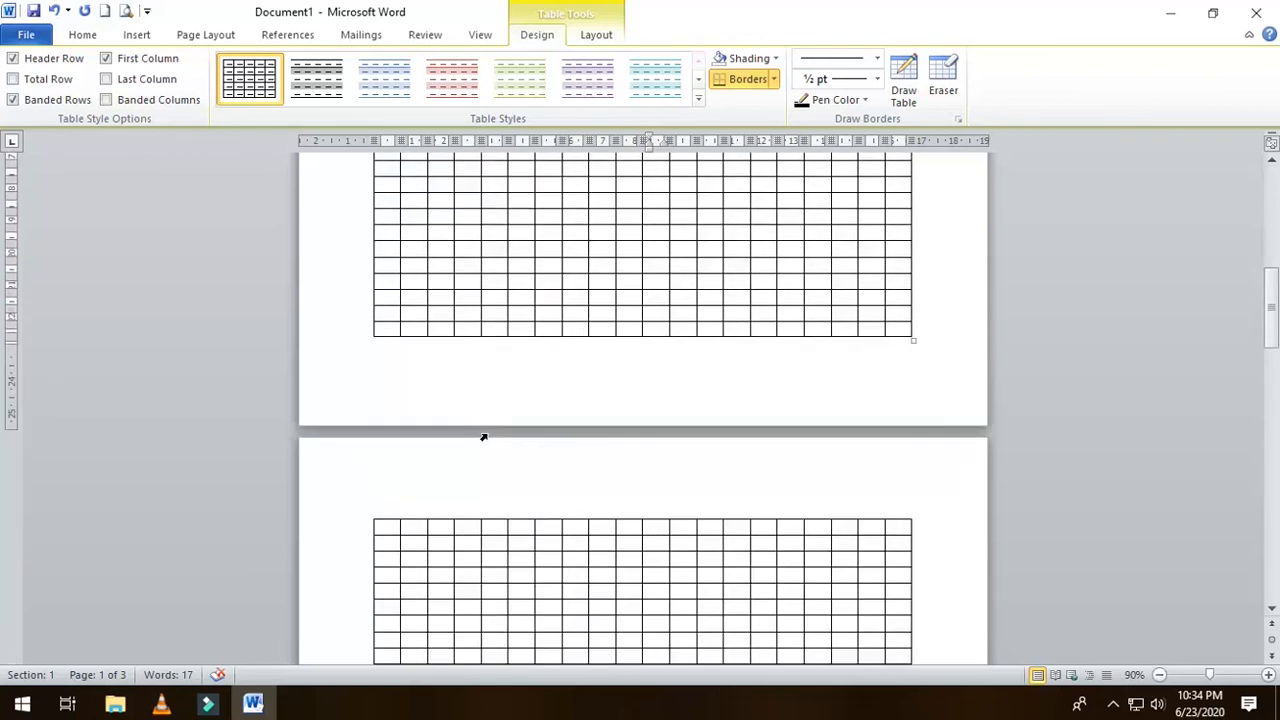
scroll(483, 437, down, 10)
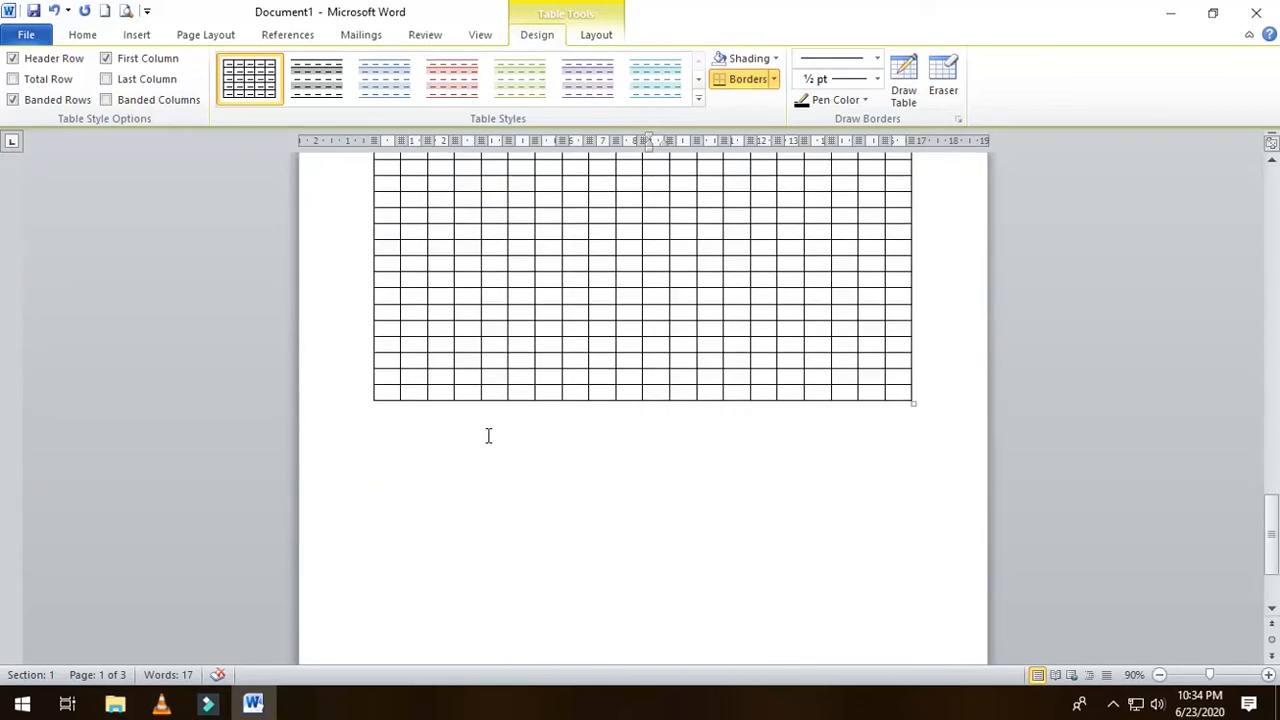
scroll(488, 435, up, 15)
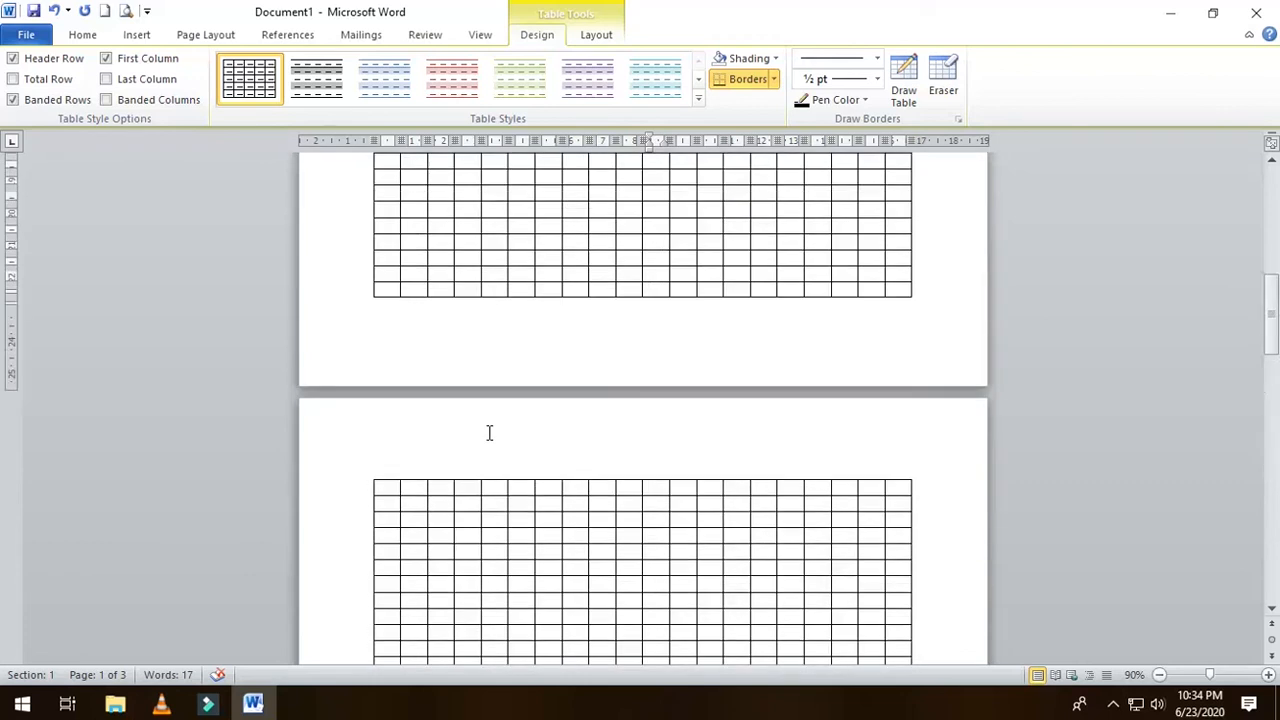
scroll(489, 432, up, 3)
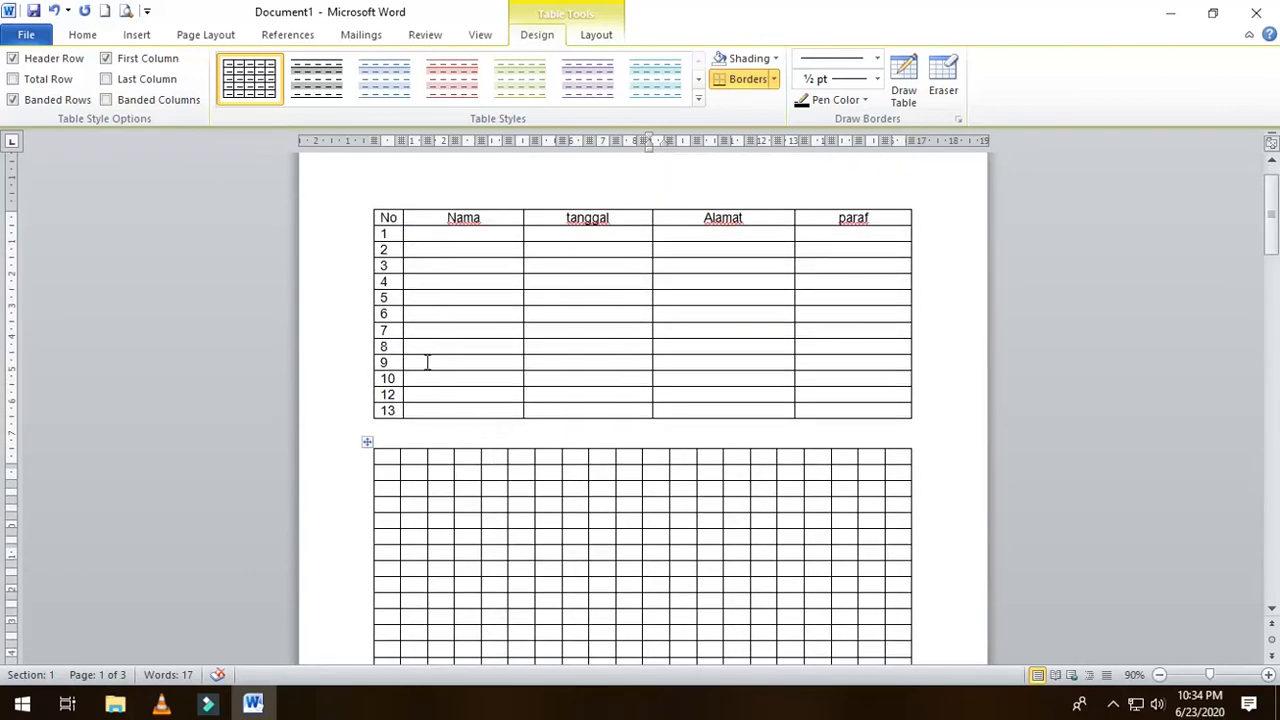
Undo the insertion of the 20-column, 100-row table and return to the start of the document.
click(55, 12)
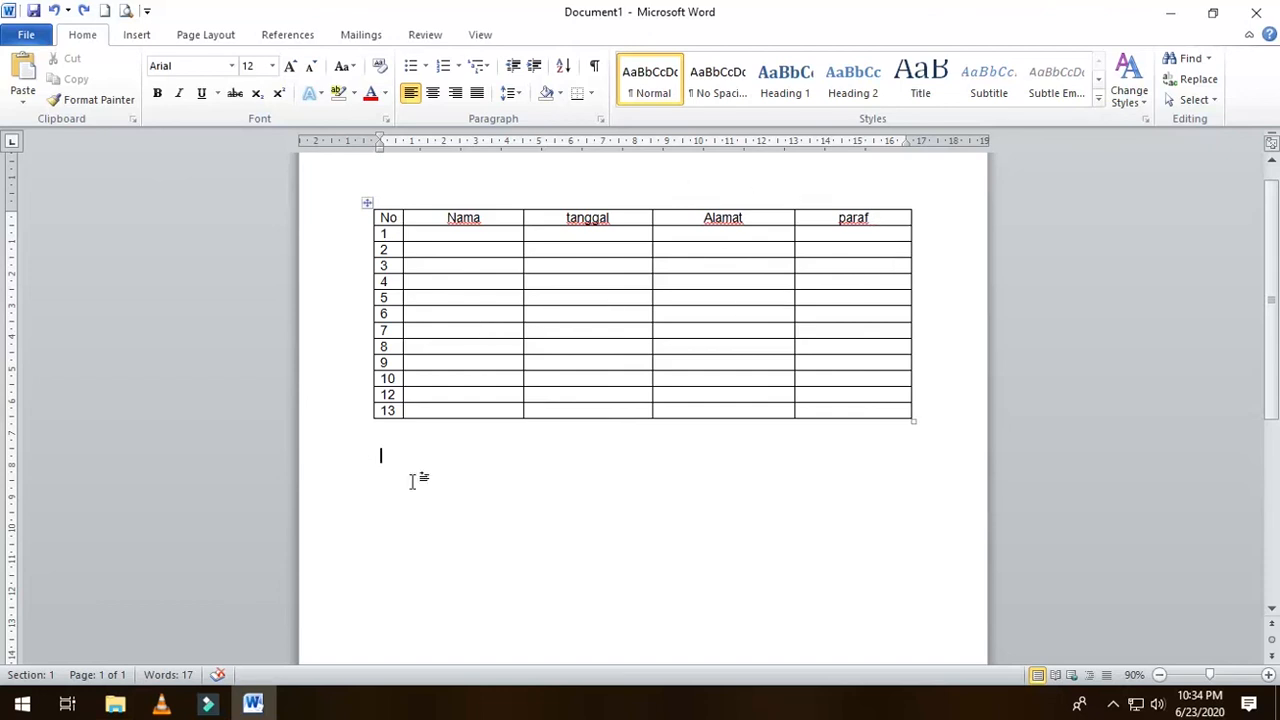
scroll(550, 412, up, 1)
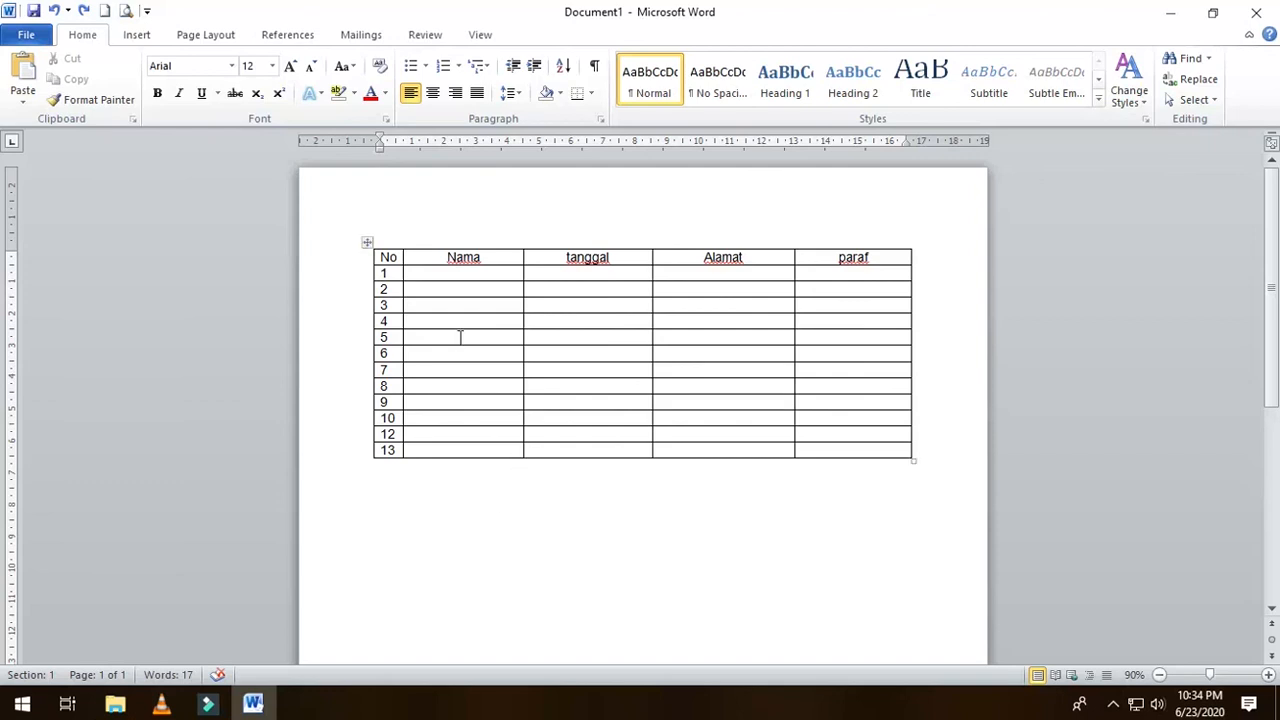
Move the whole table about 4.4 cm down the page and about 1 cm to the right.
click(368, 244)
drag(368, 244, 413, 385)
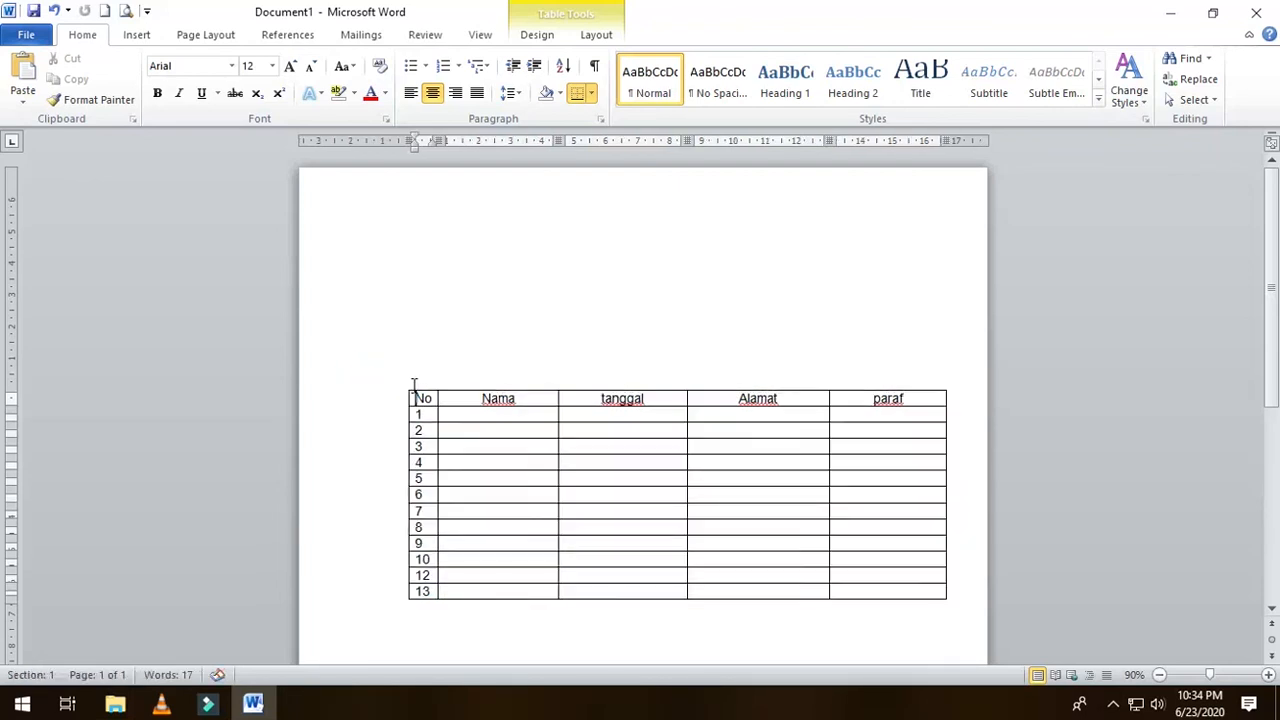
scroll(628, 383, down, 1)
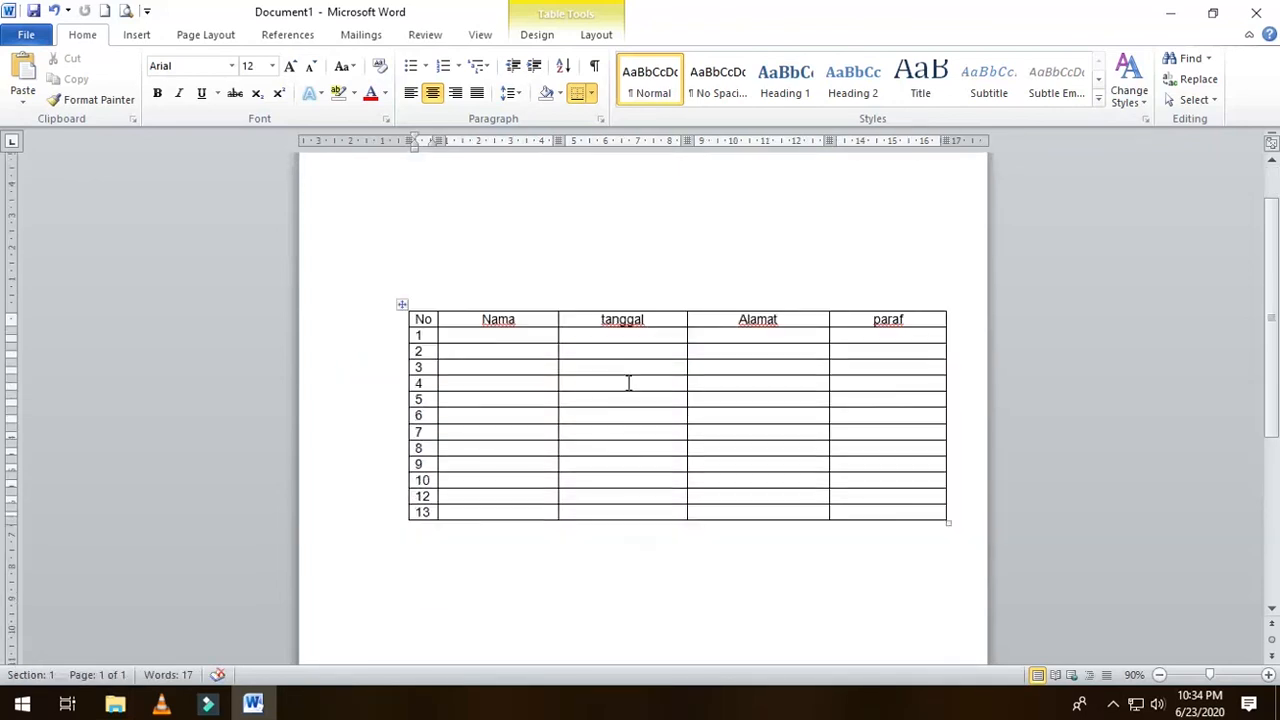
scroll(628, 383, down, 1)
scroll(660, 380, up, 1)
scroll(423, 331, up, 1)
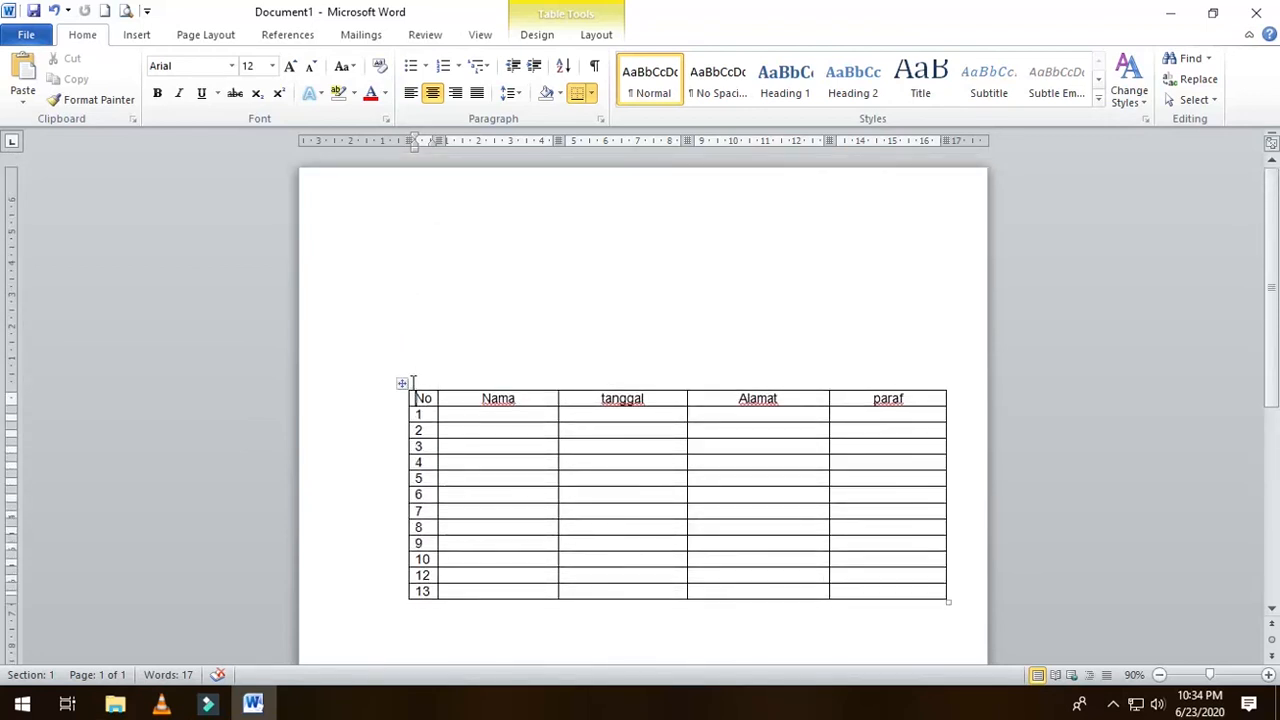
Shift the whole table horizontally to align it with the page's left margin, keeping its height on the page.
click(399, 383)
drag(399, 383, 381, 384)
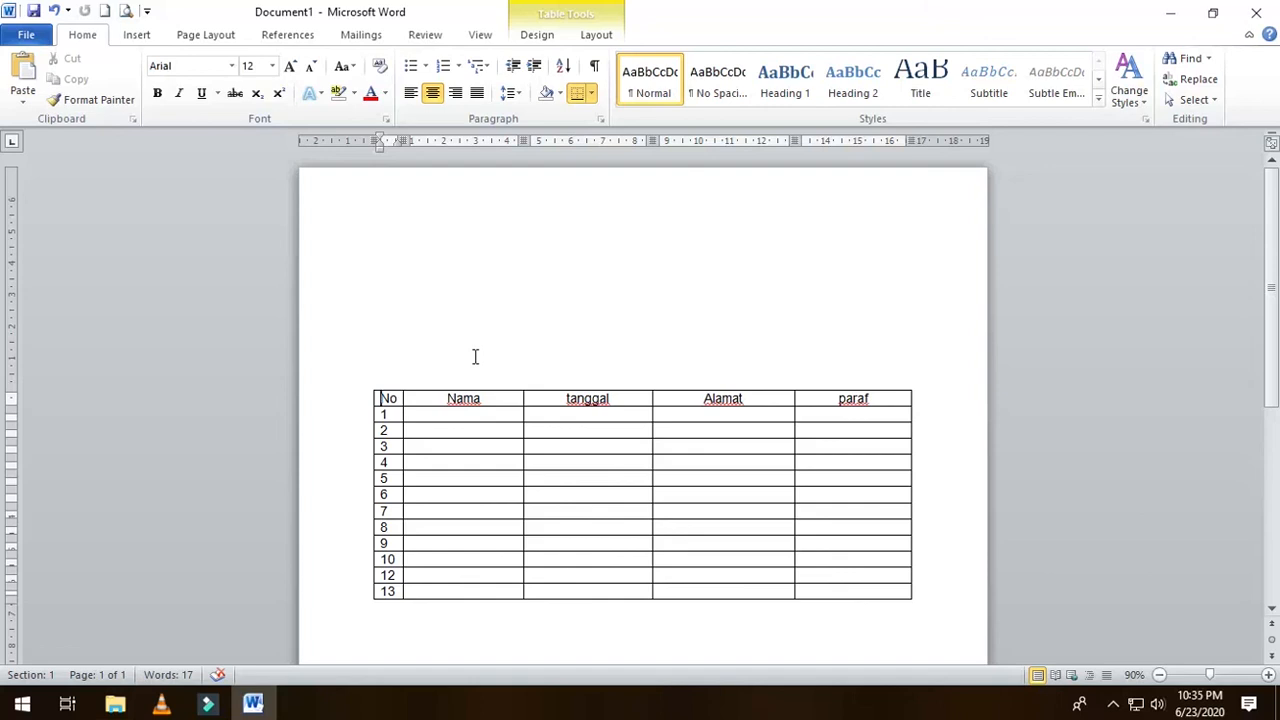
scroll(497, 399, down, 3)
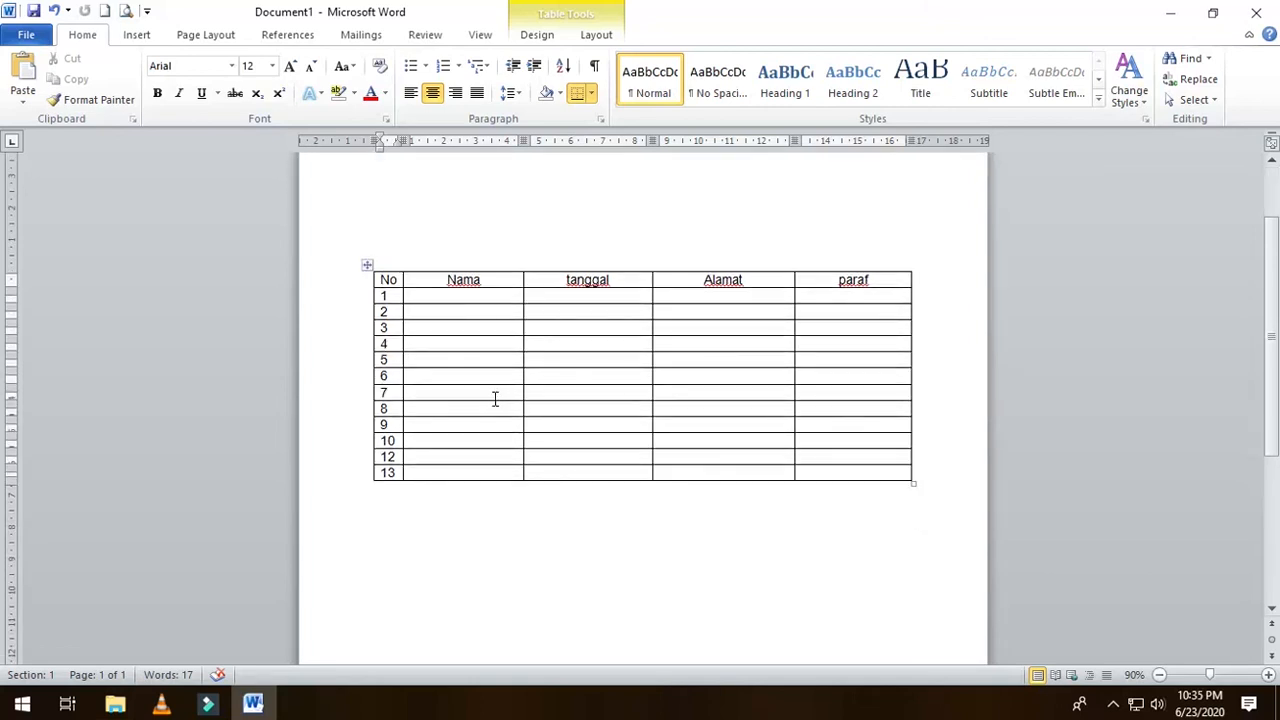
click(940, 471)
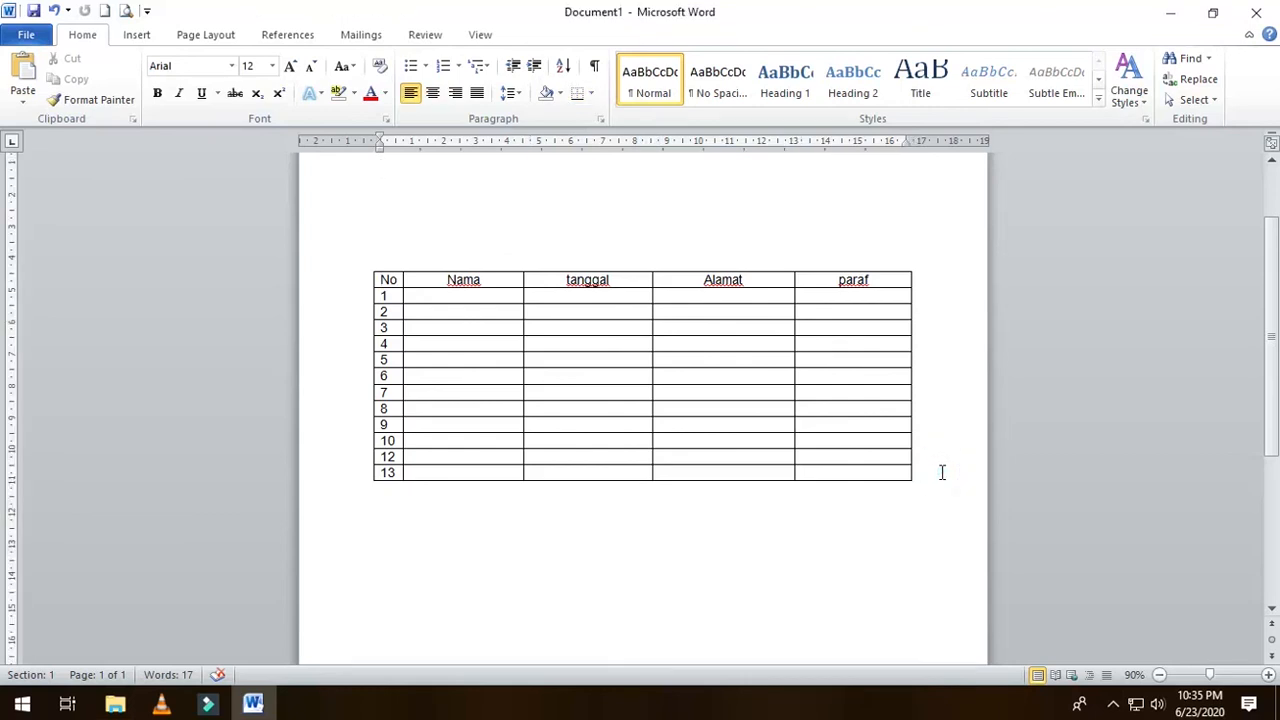